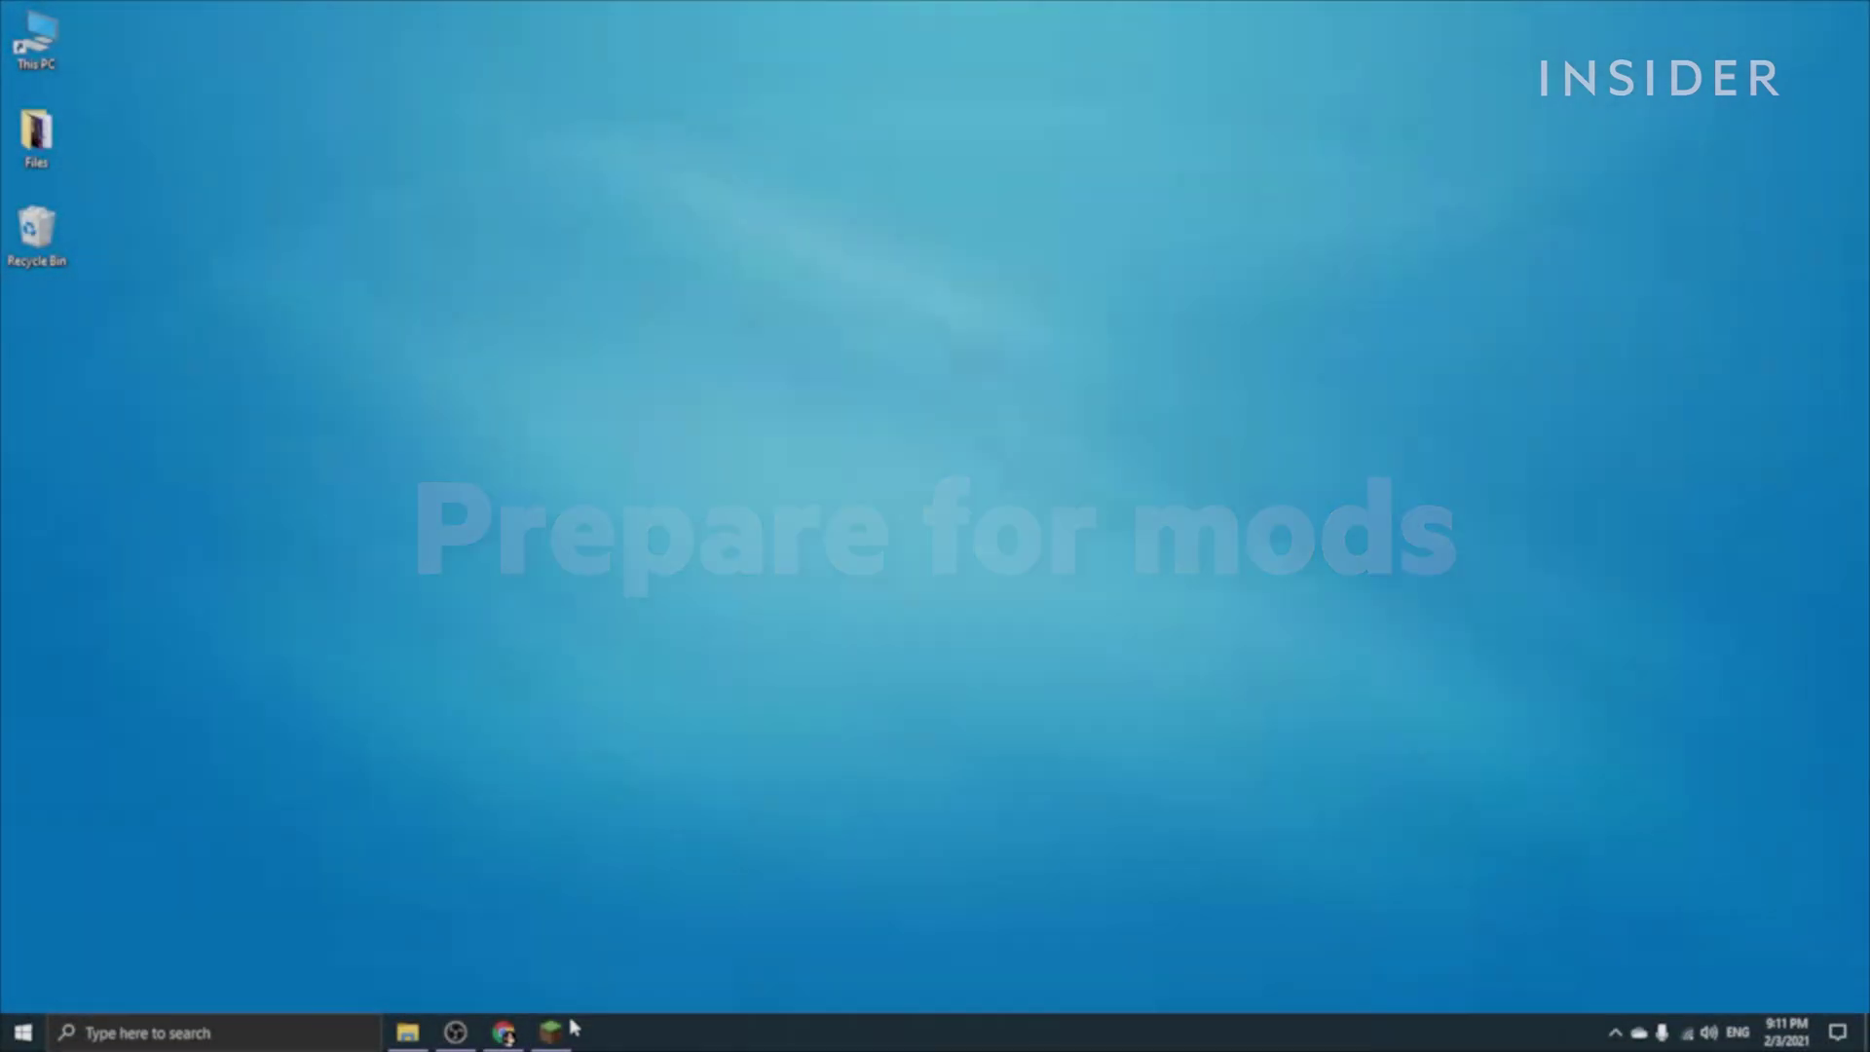
# Step: Open the Minecraft Launcher from the taskbar
pyautogui.click(550, 1032)
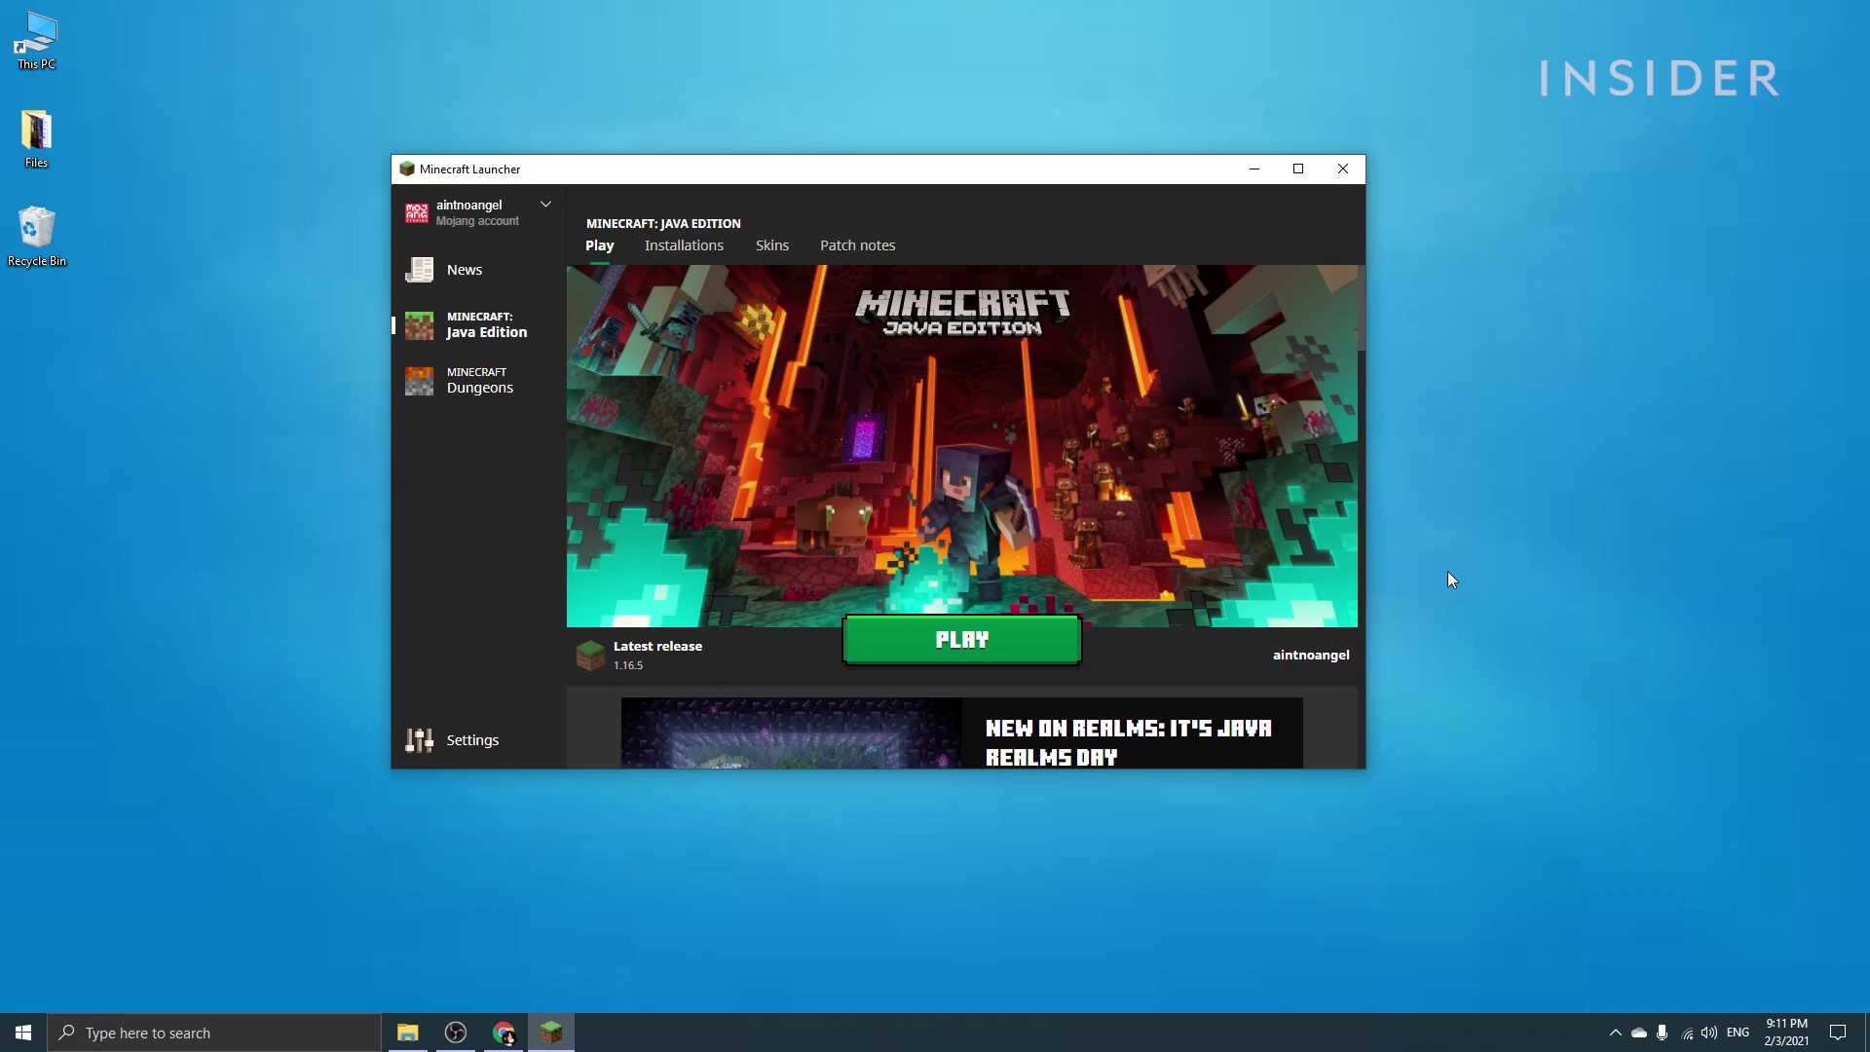
# Step: Add an unnamed installation using release 1.16.4, then go back to the Play page
pyautogui.click(680, 251)
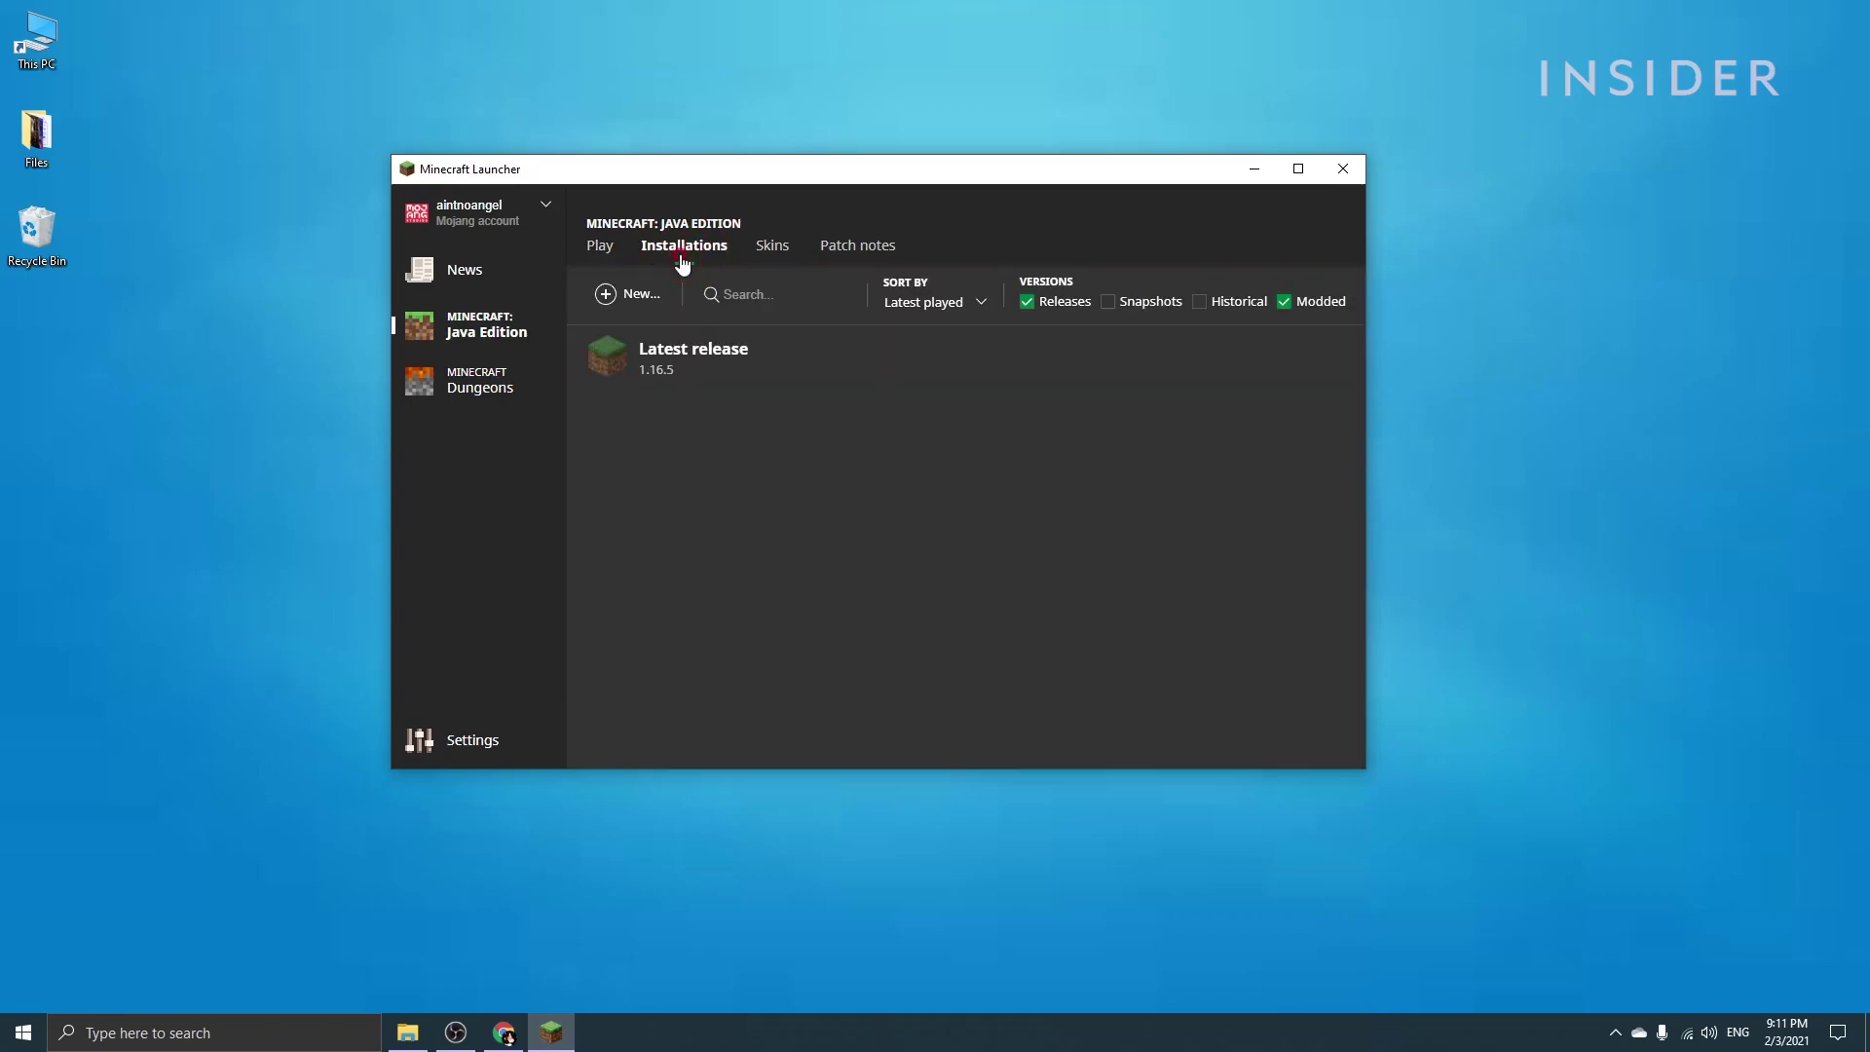
pyautogui.click(642, 297)
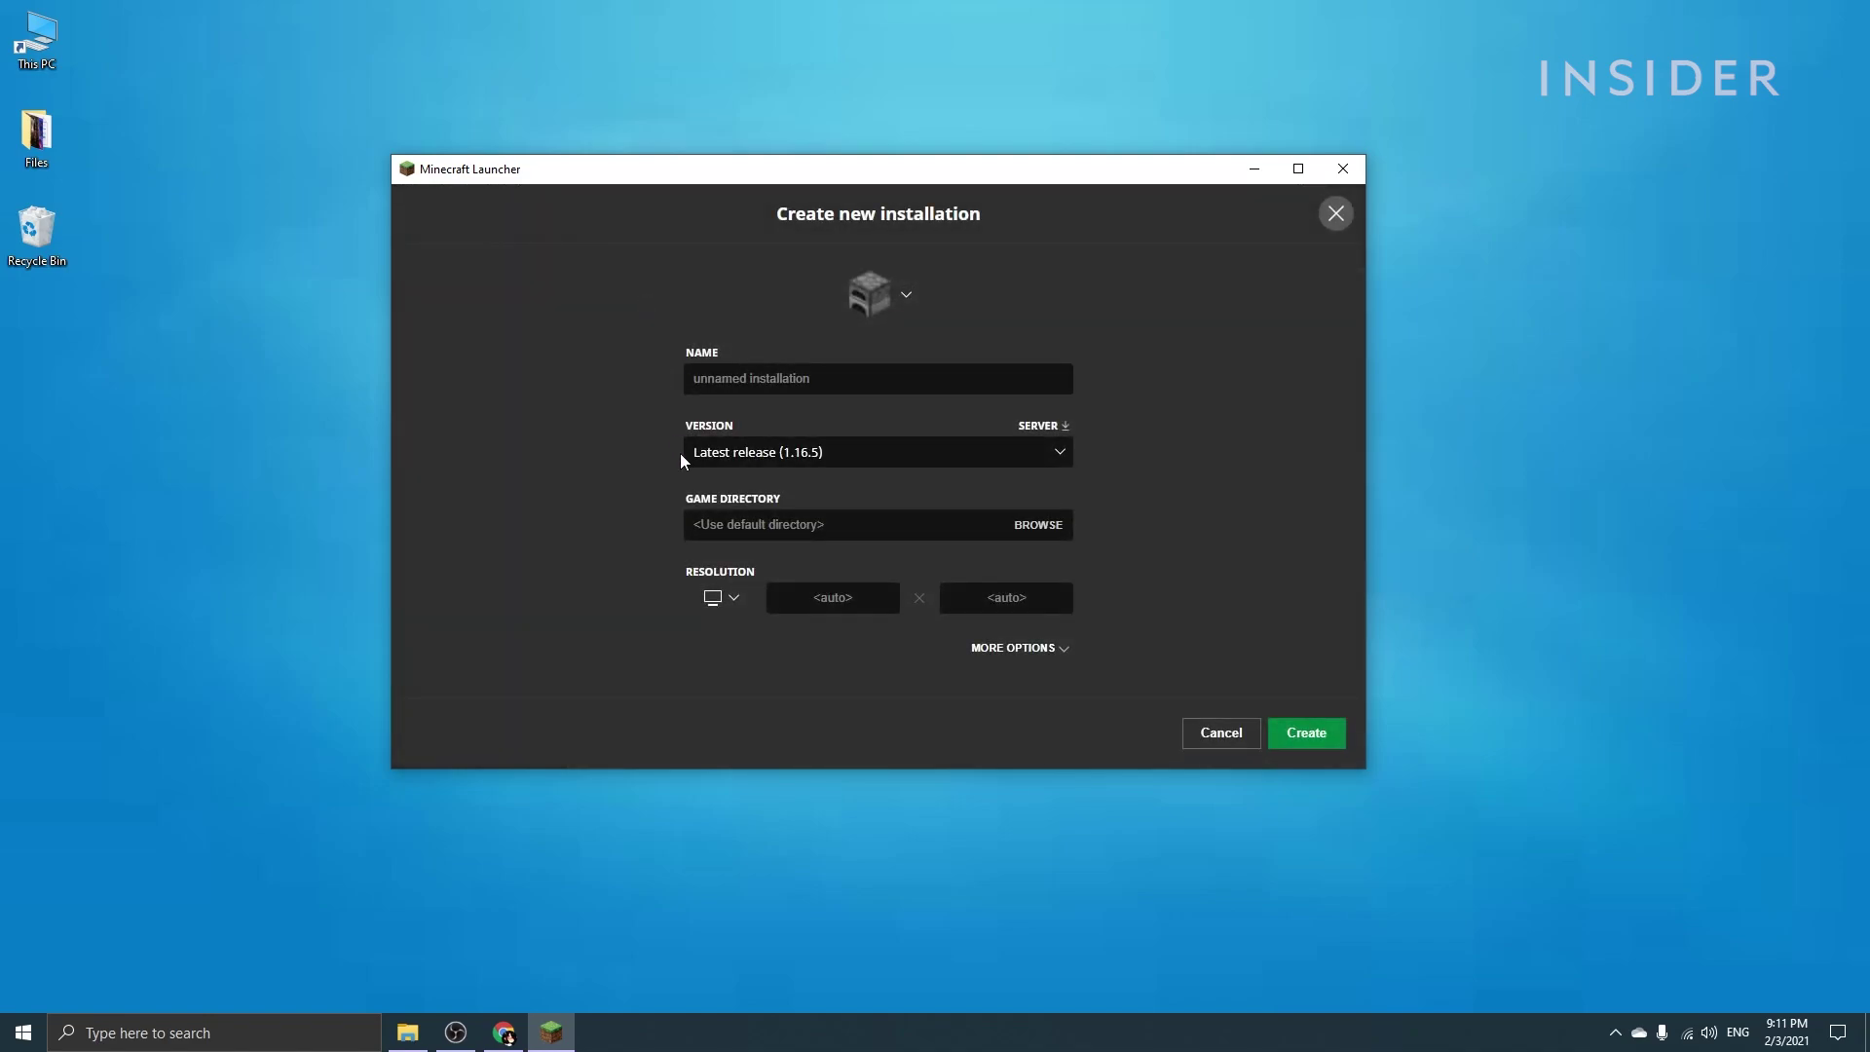
pyautogui.click(948, 459)
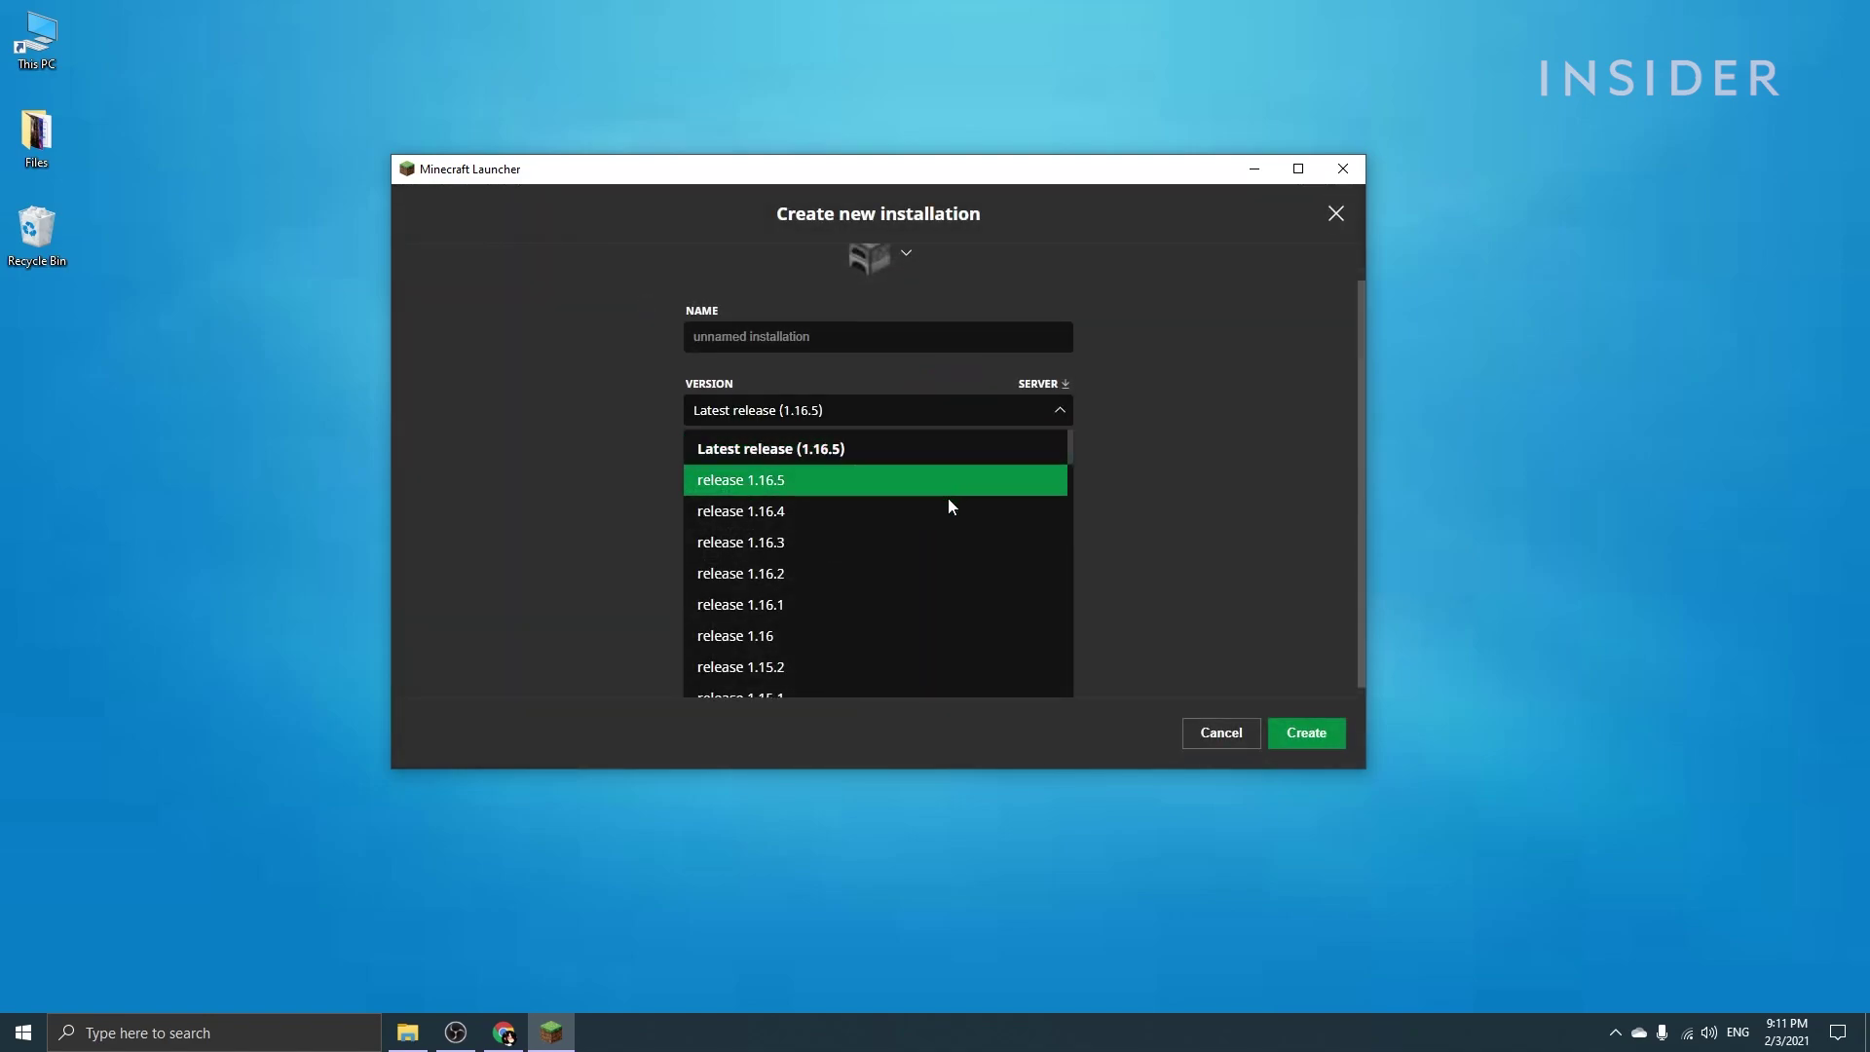
pyautogui.scroll(-3, 950, 555)
pyautogui.scroll(3, 950, 555)
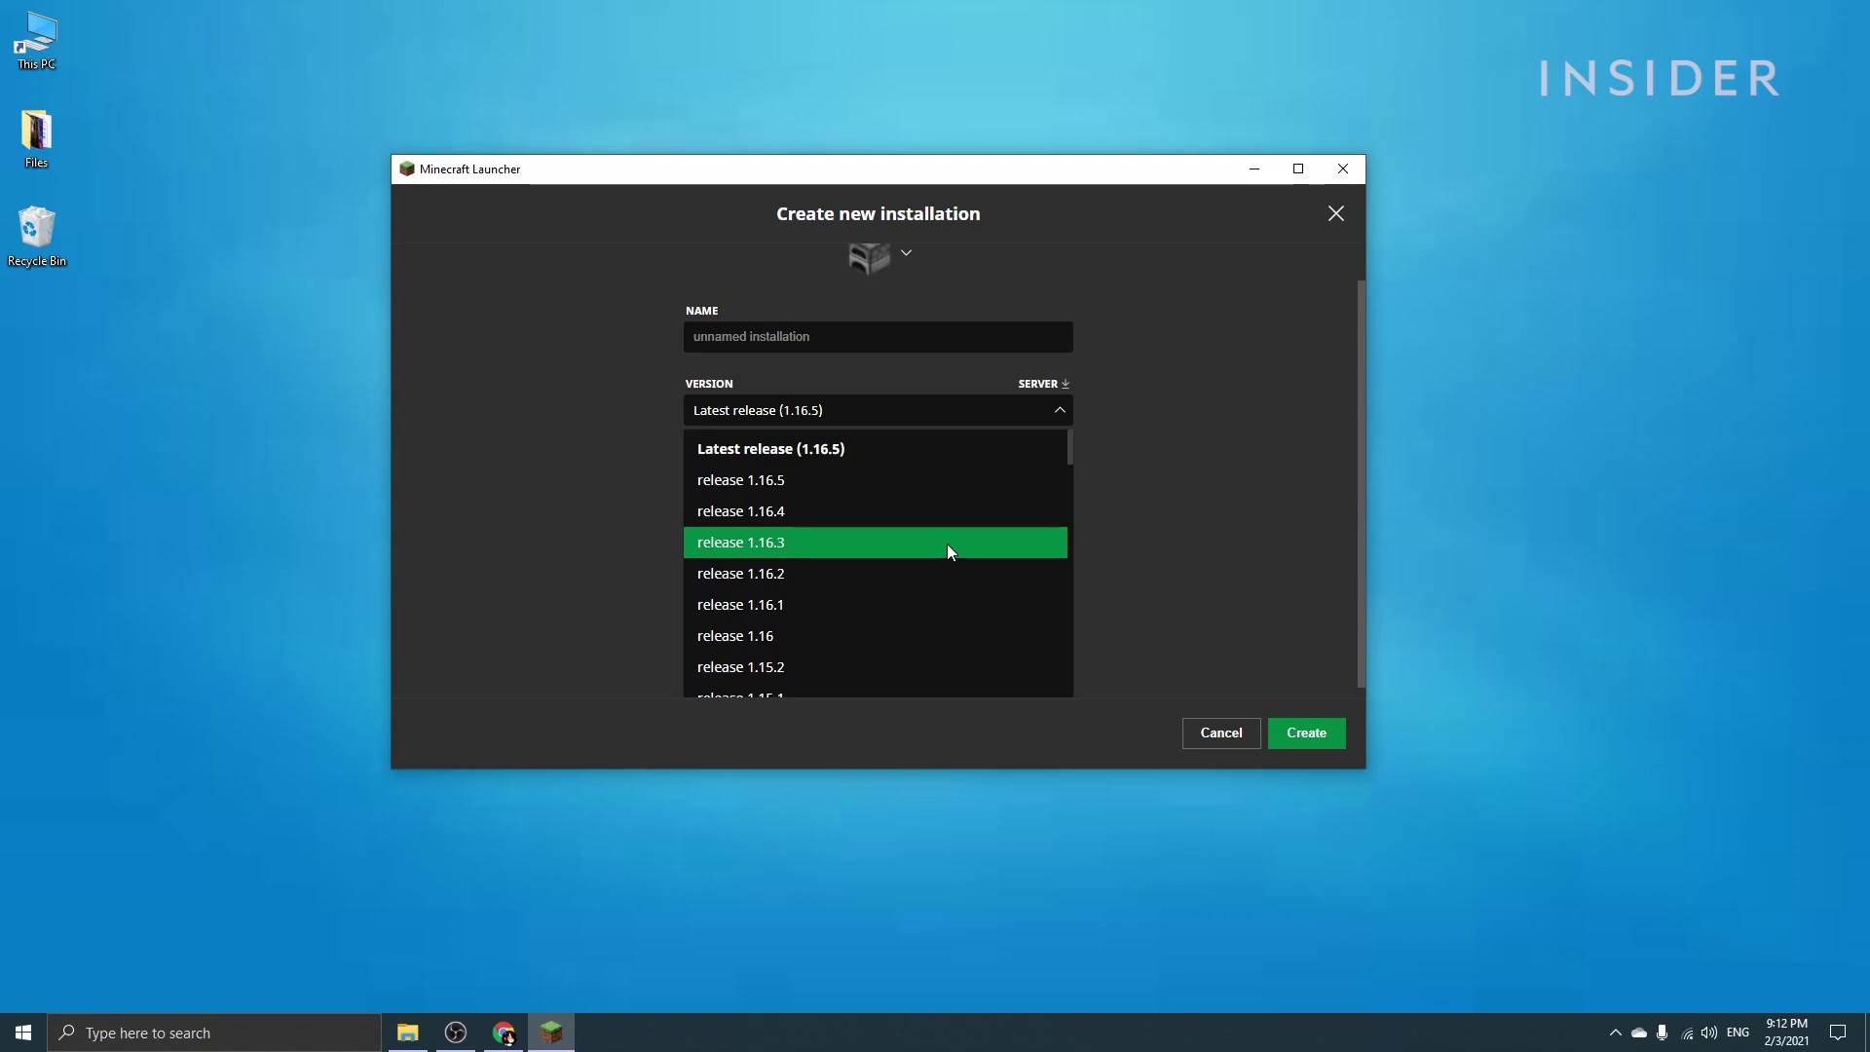
pyautogui.click(943, 516)
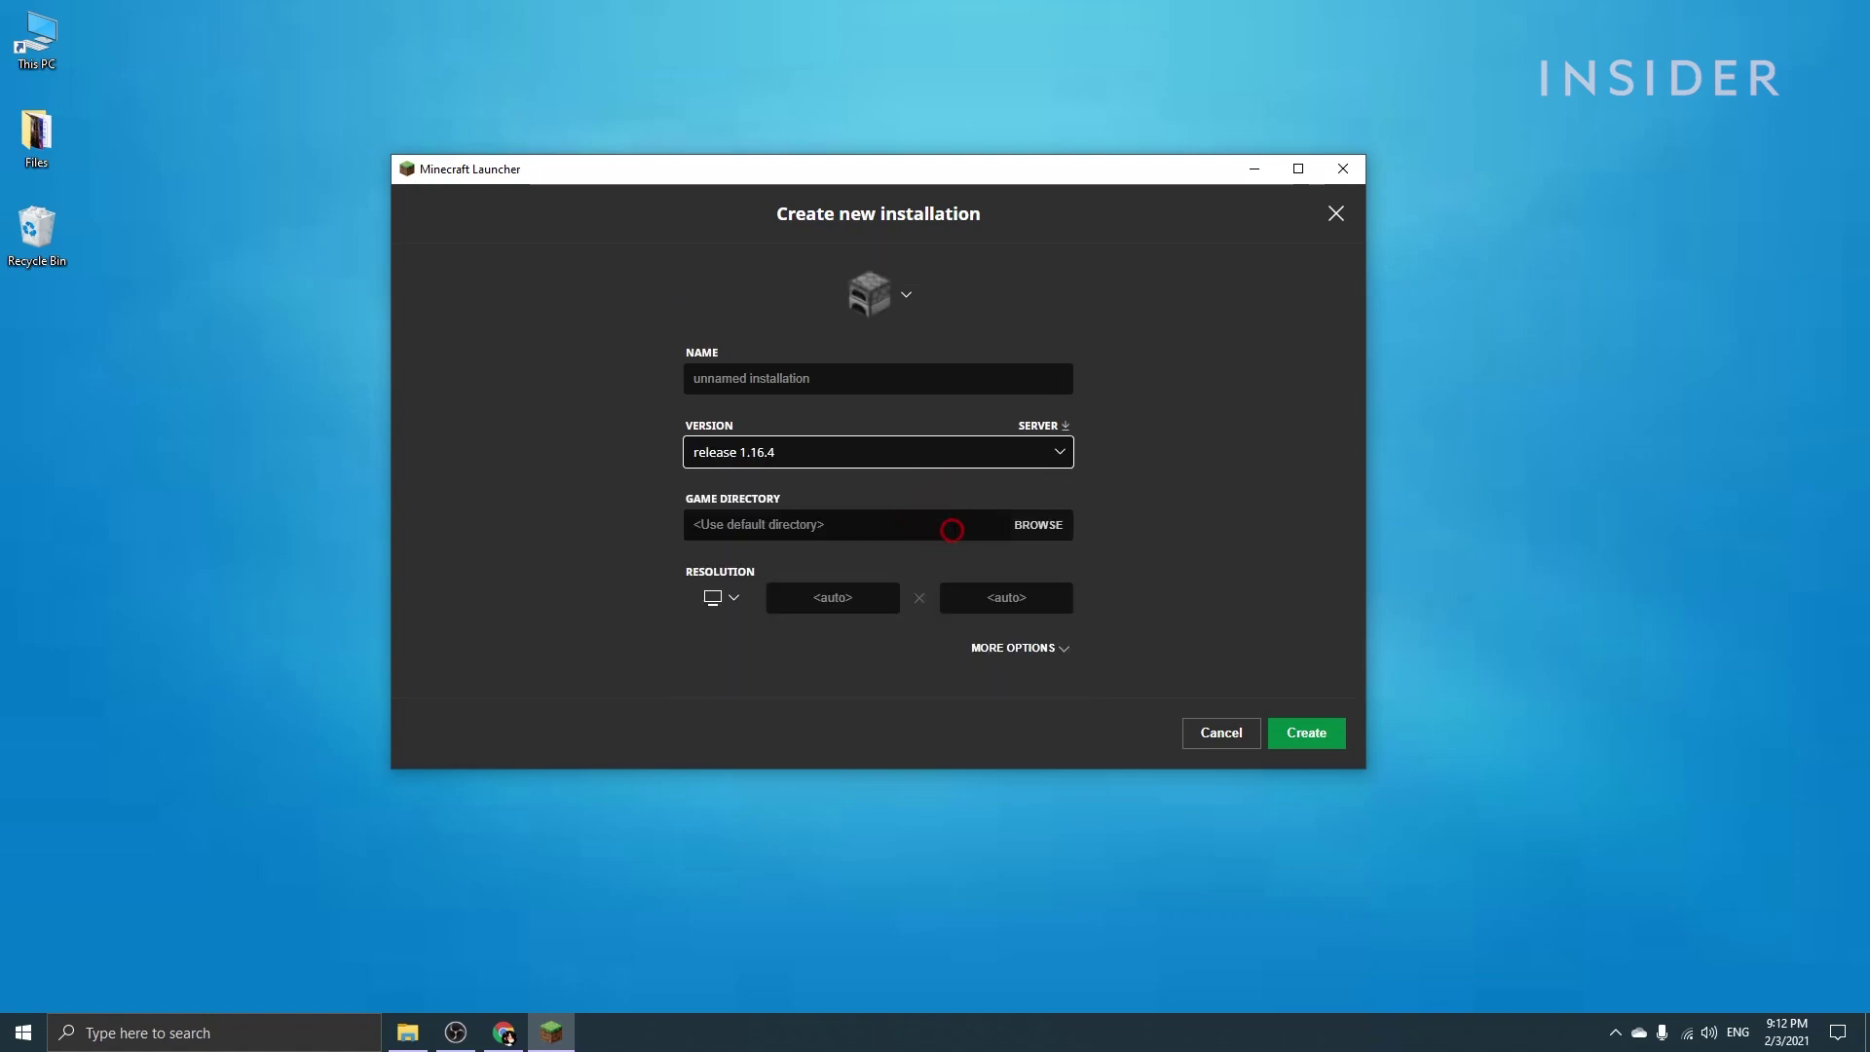
pyautogui.click(1321, 742)
pyautogui.click(600, 259)
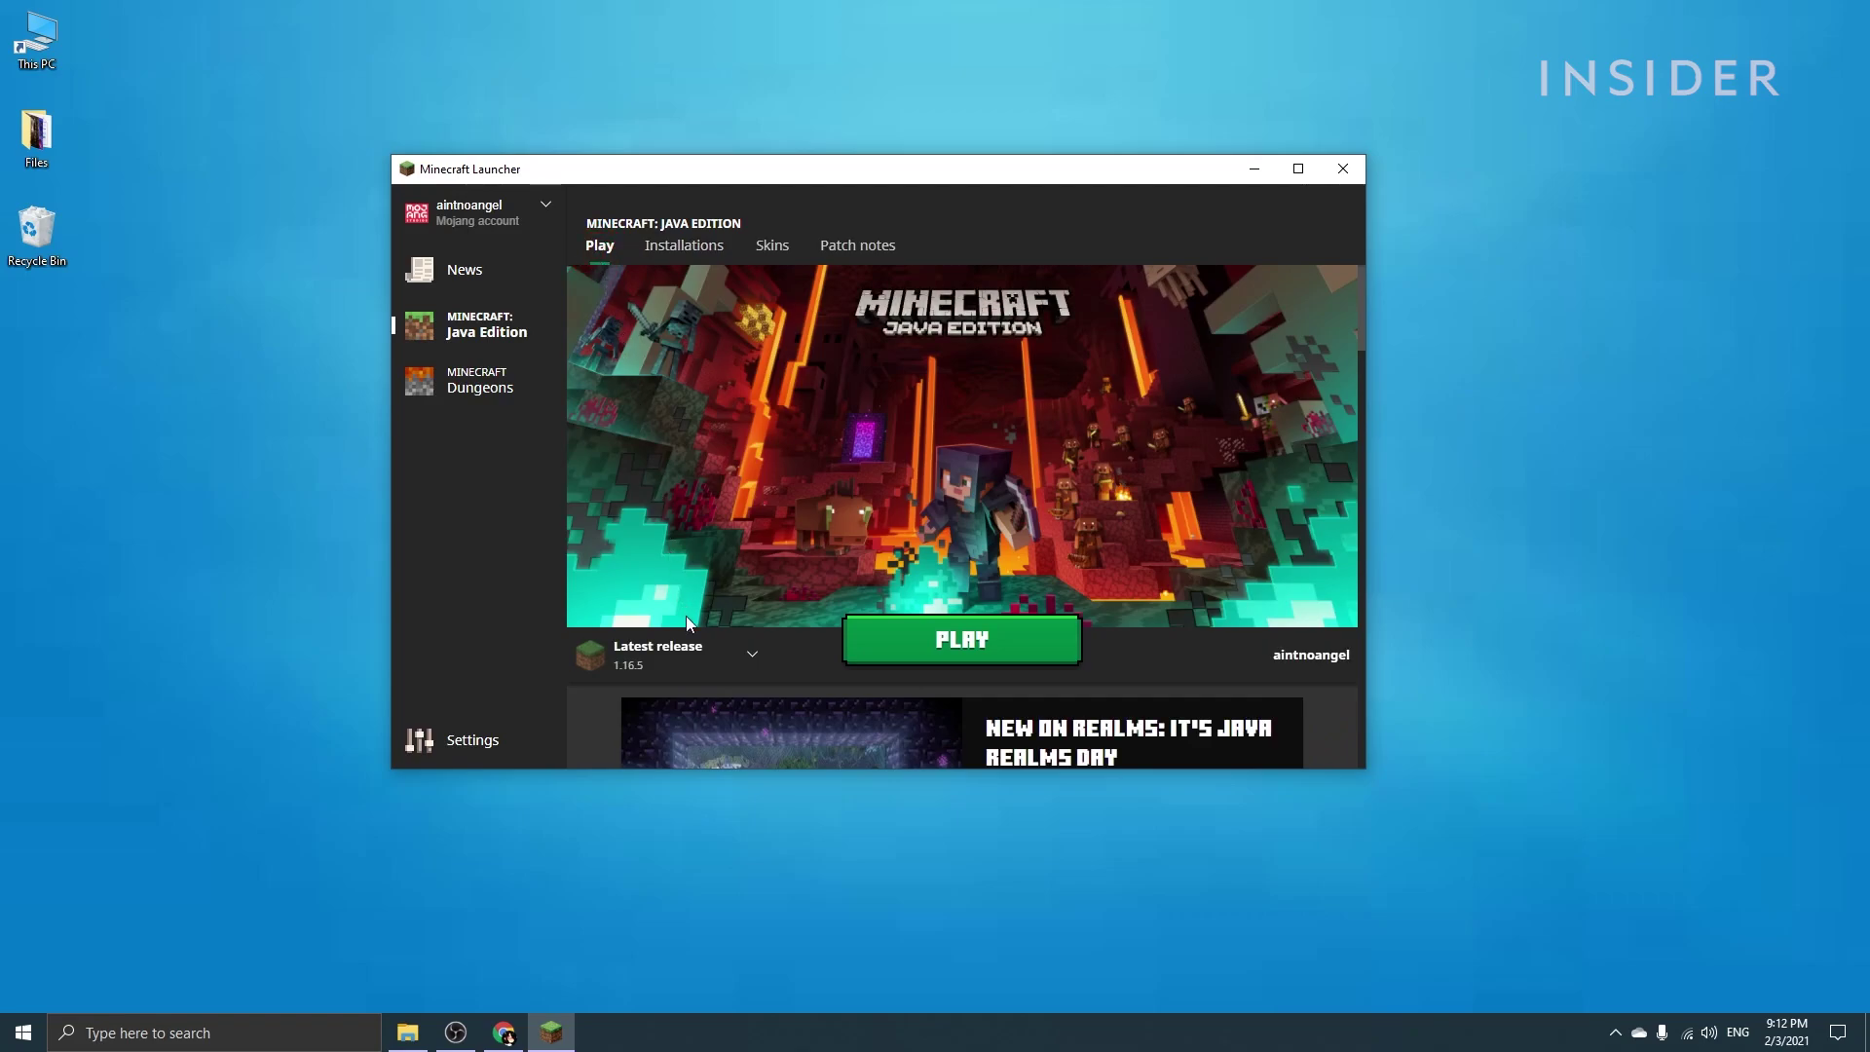
# Step: Launch Minecraft 1.16.5 from Latest release, then quit from the title screen
pyautogui.click(682, 653)
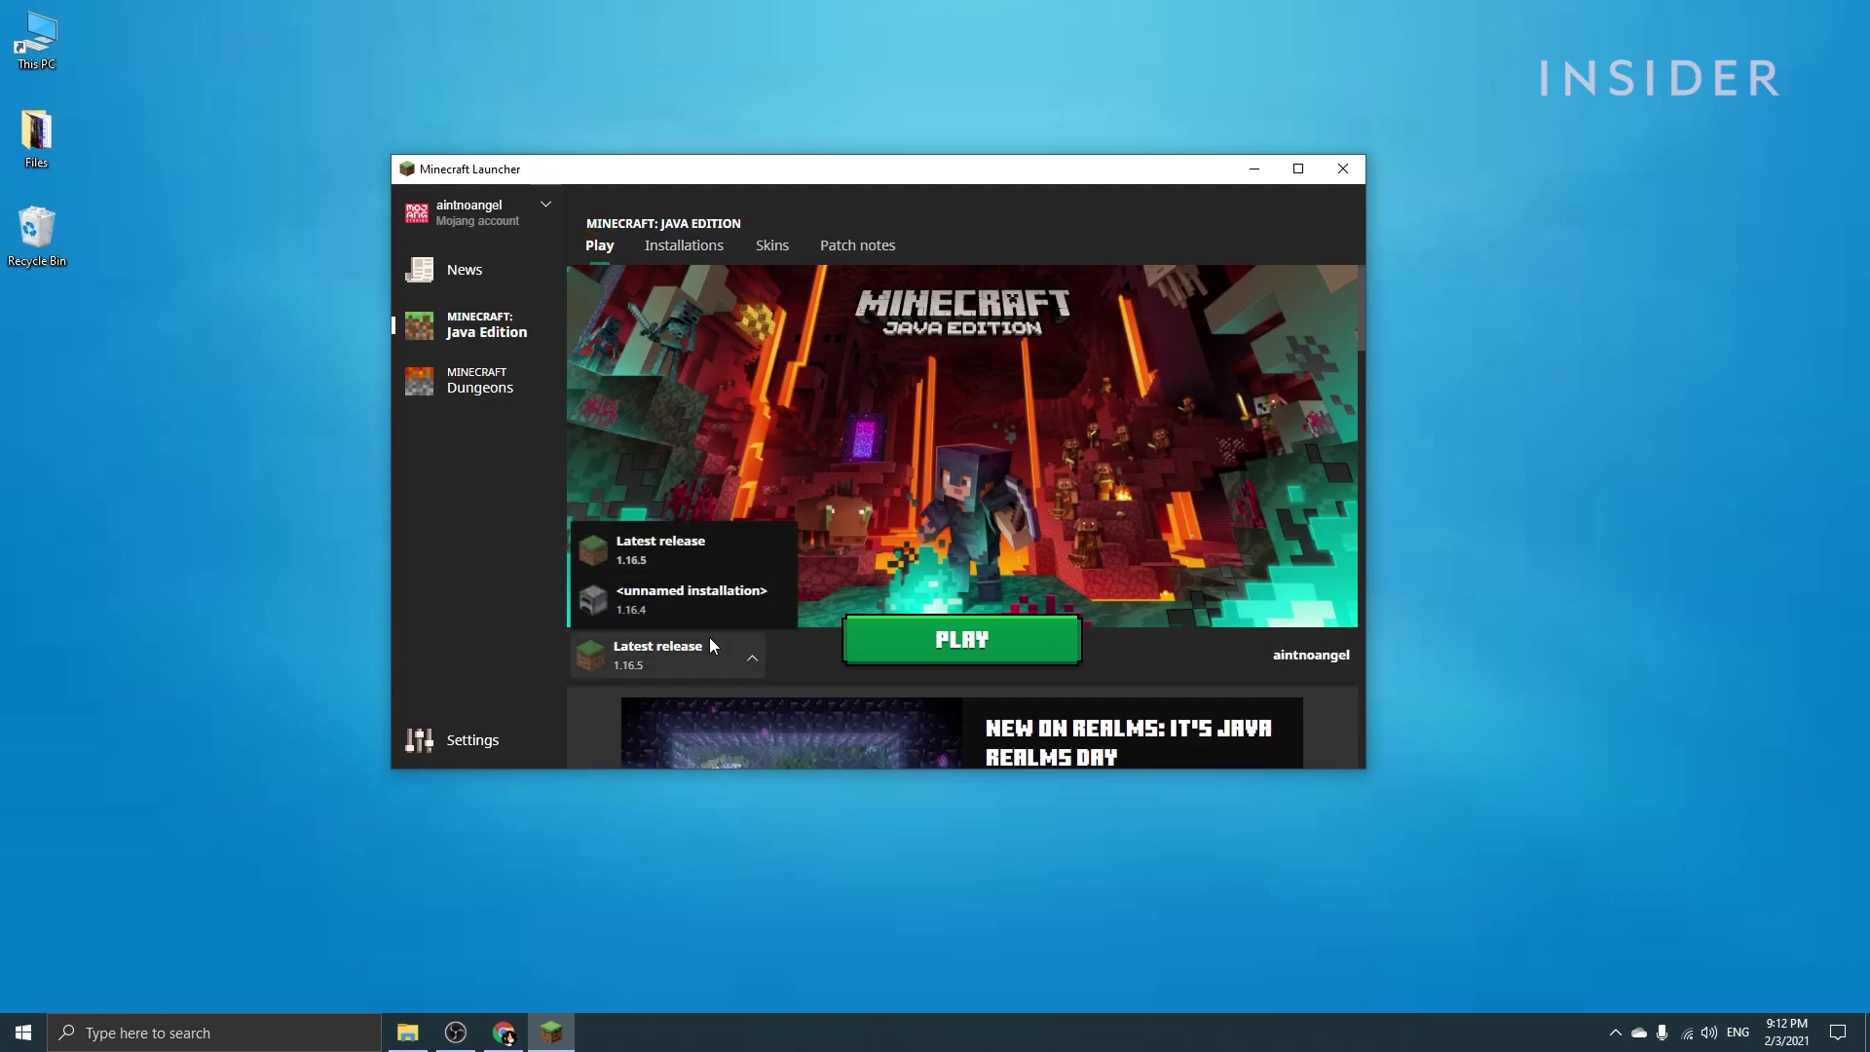
pyautogui.click(764, 598)
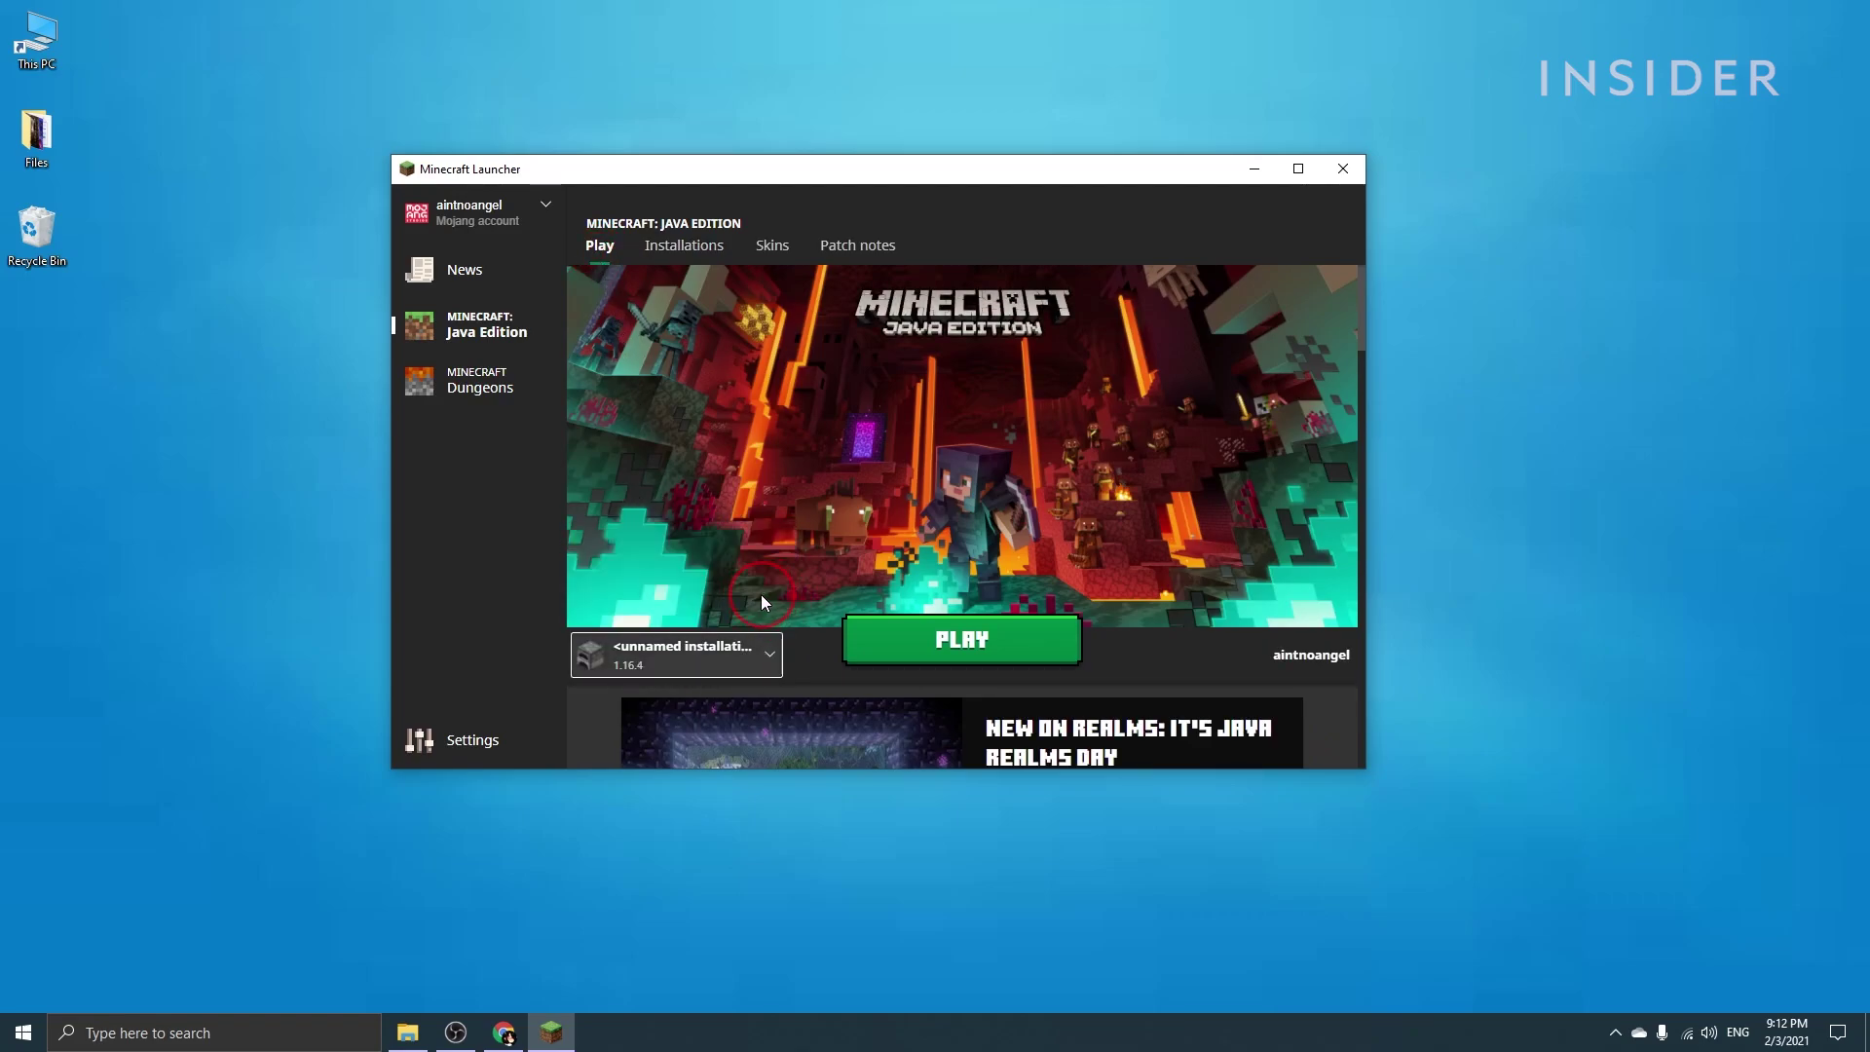
pyautogui.click(774, 662)
pyautogui.click(740, 542)
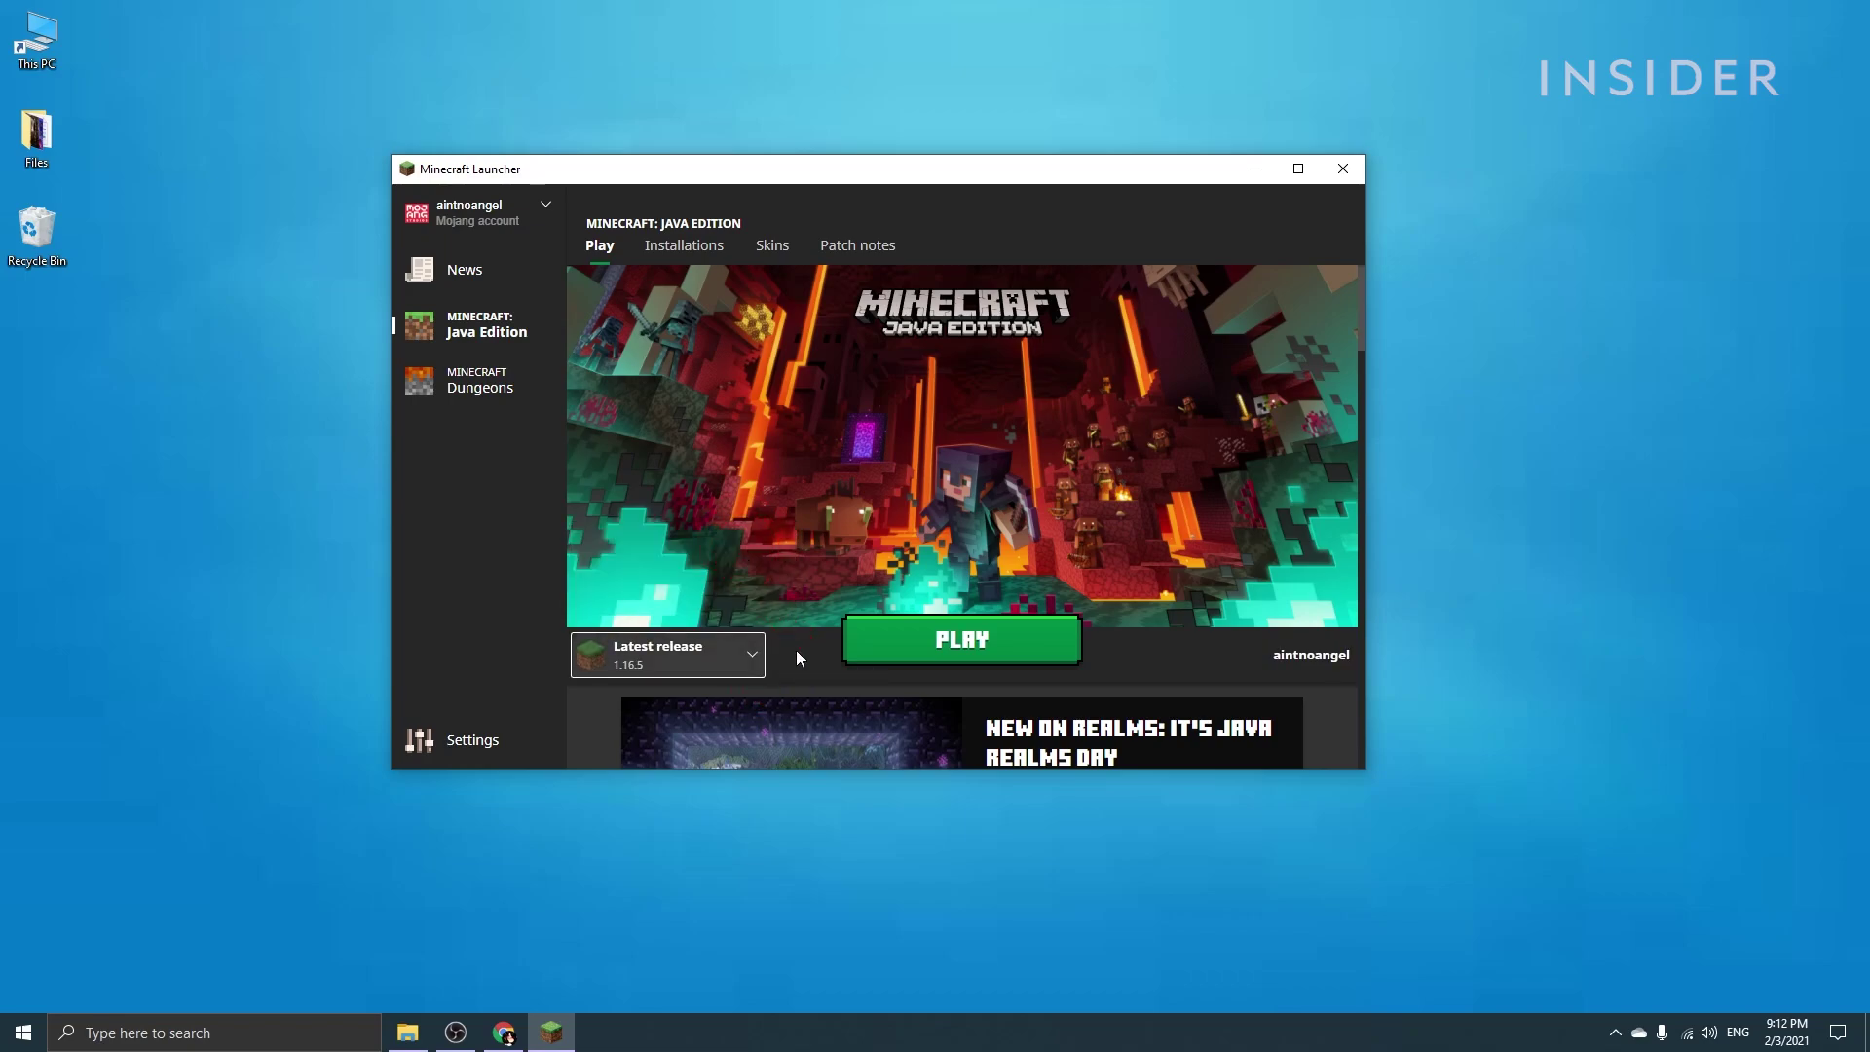
pyautogui.click(945, 670)
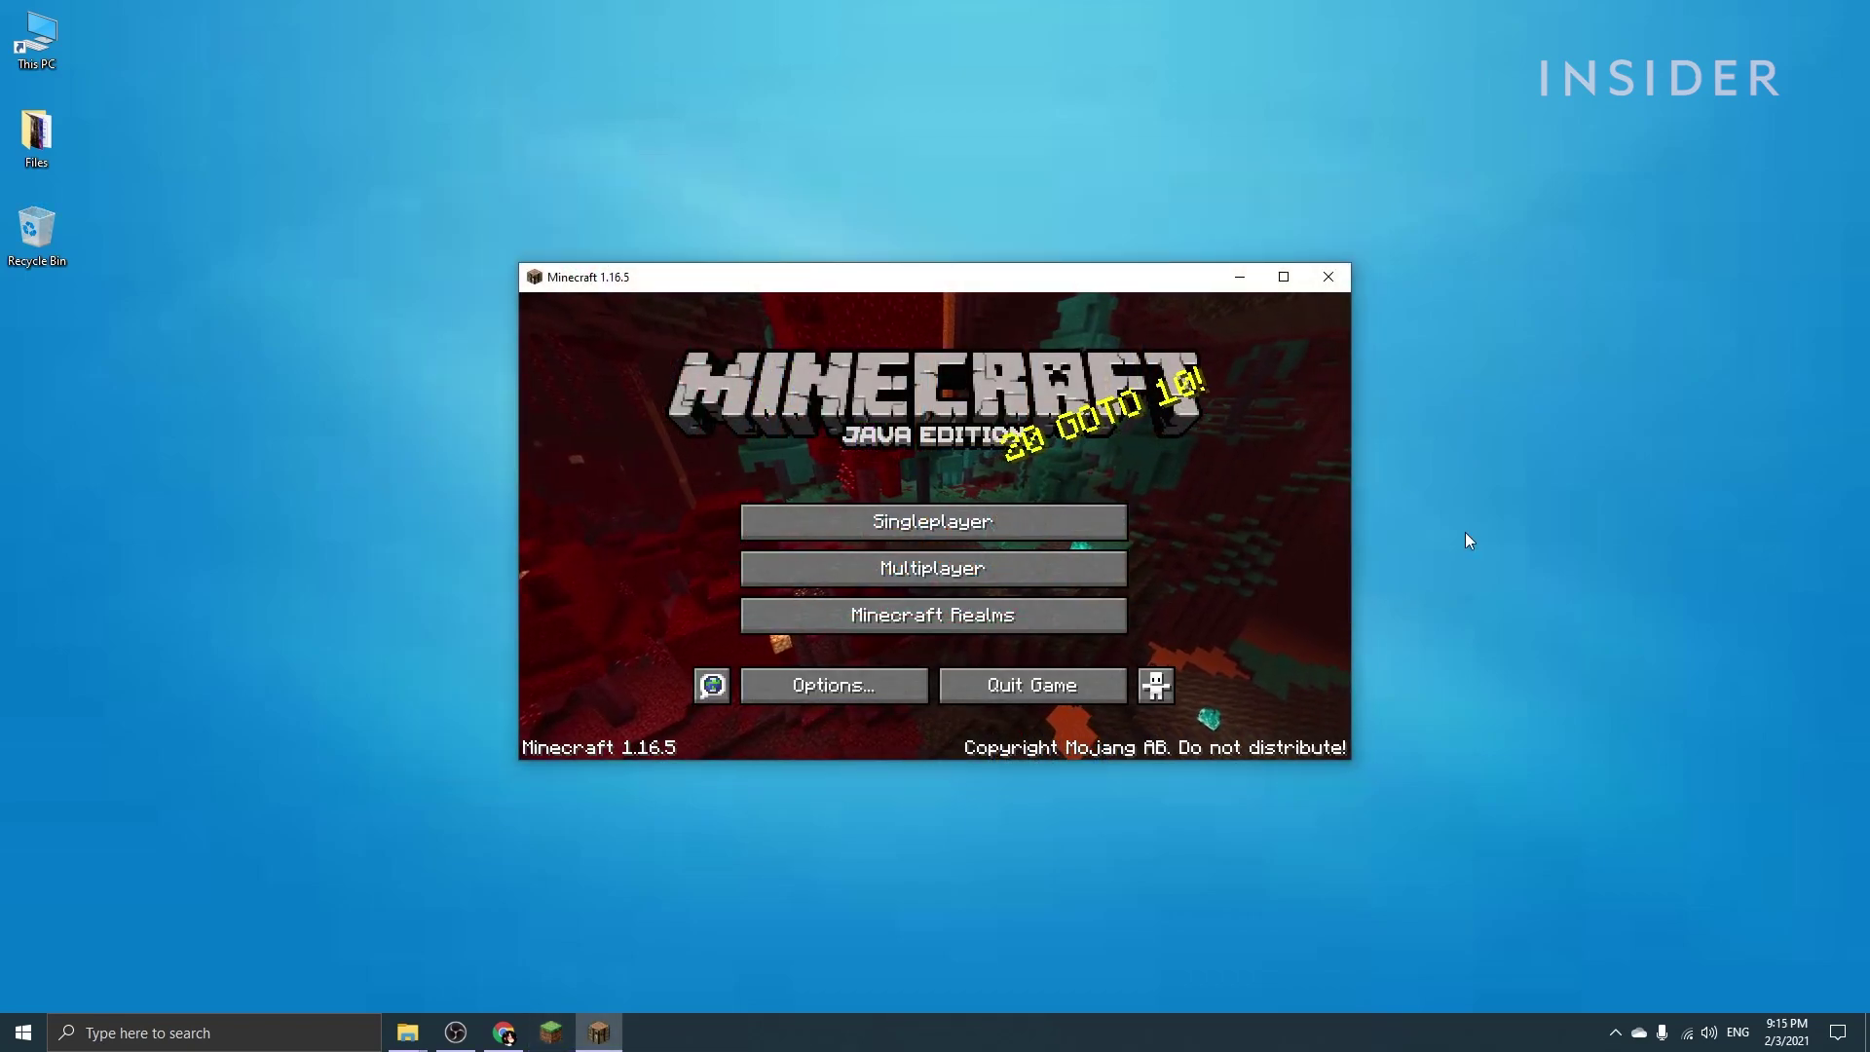
pyautogui.click(1066, 680)
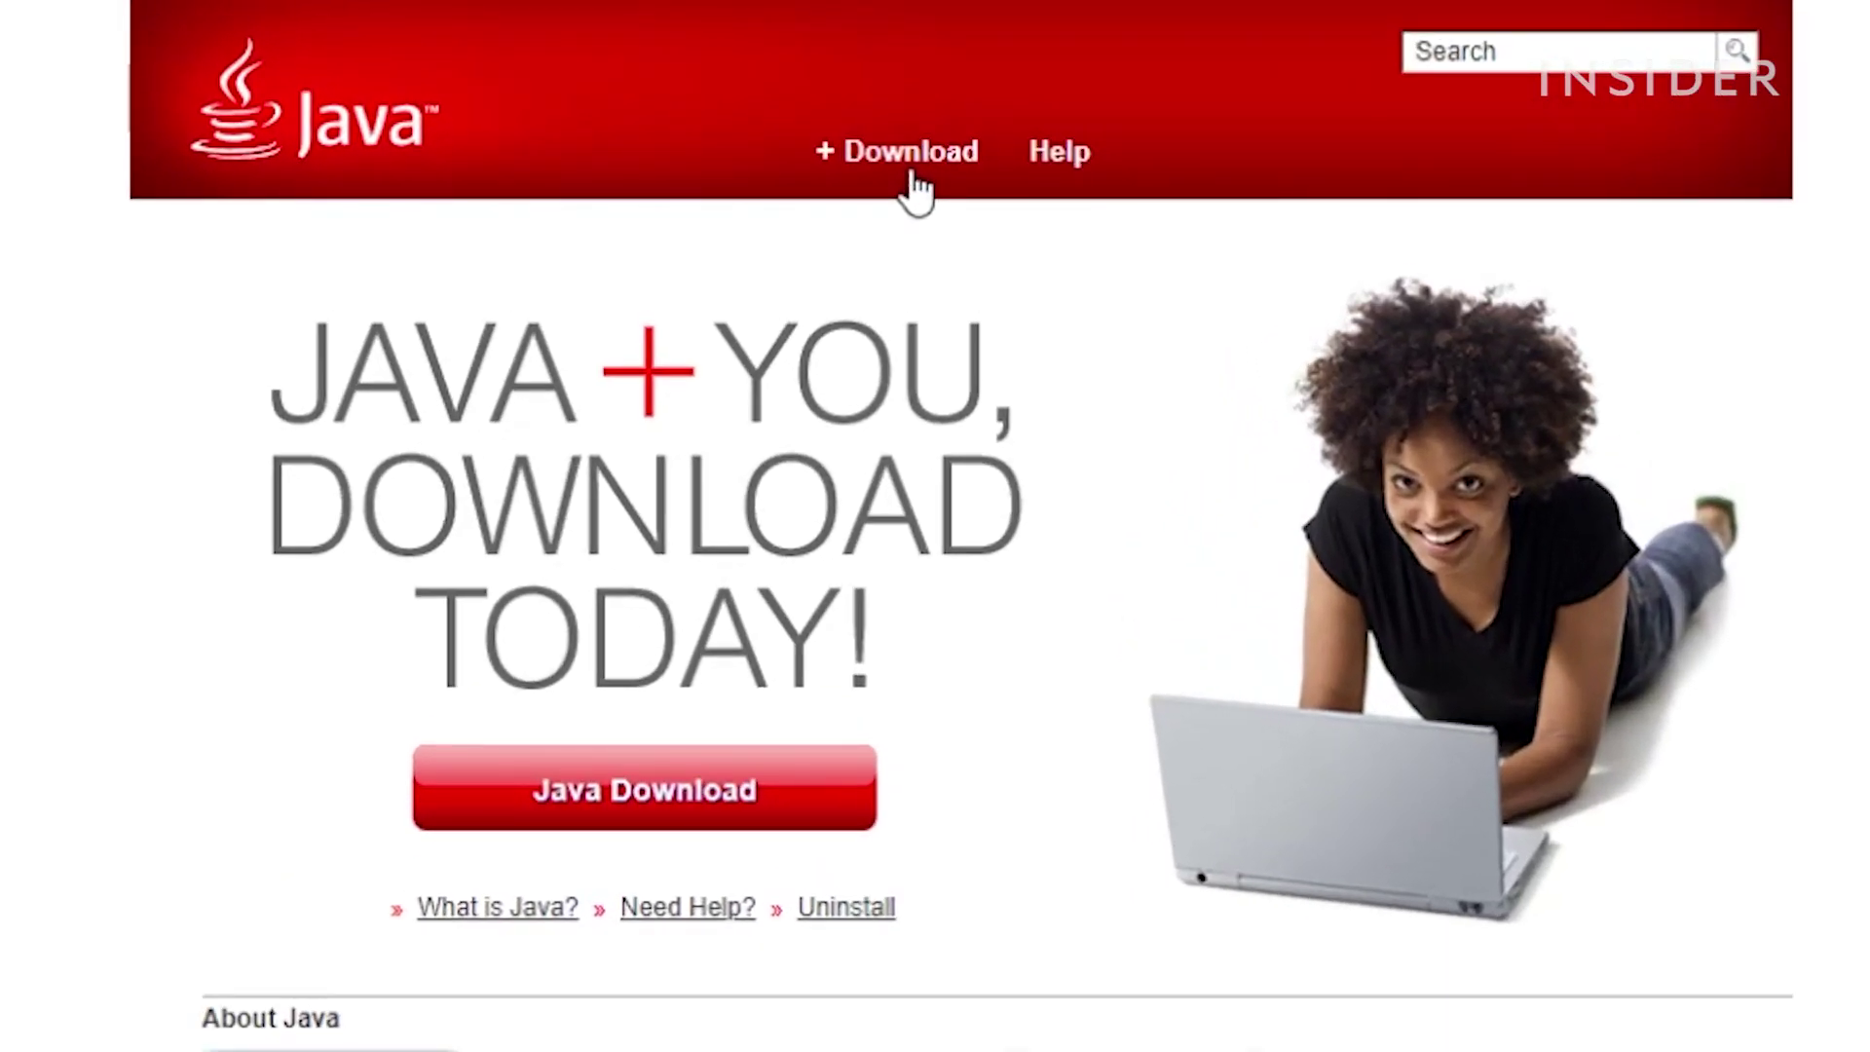
# Step: Agree to the Java licence and start the free Windows download
pyautogui.click(912, 175)
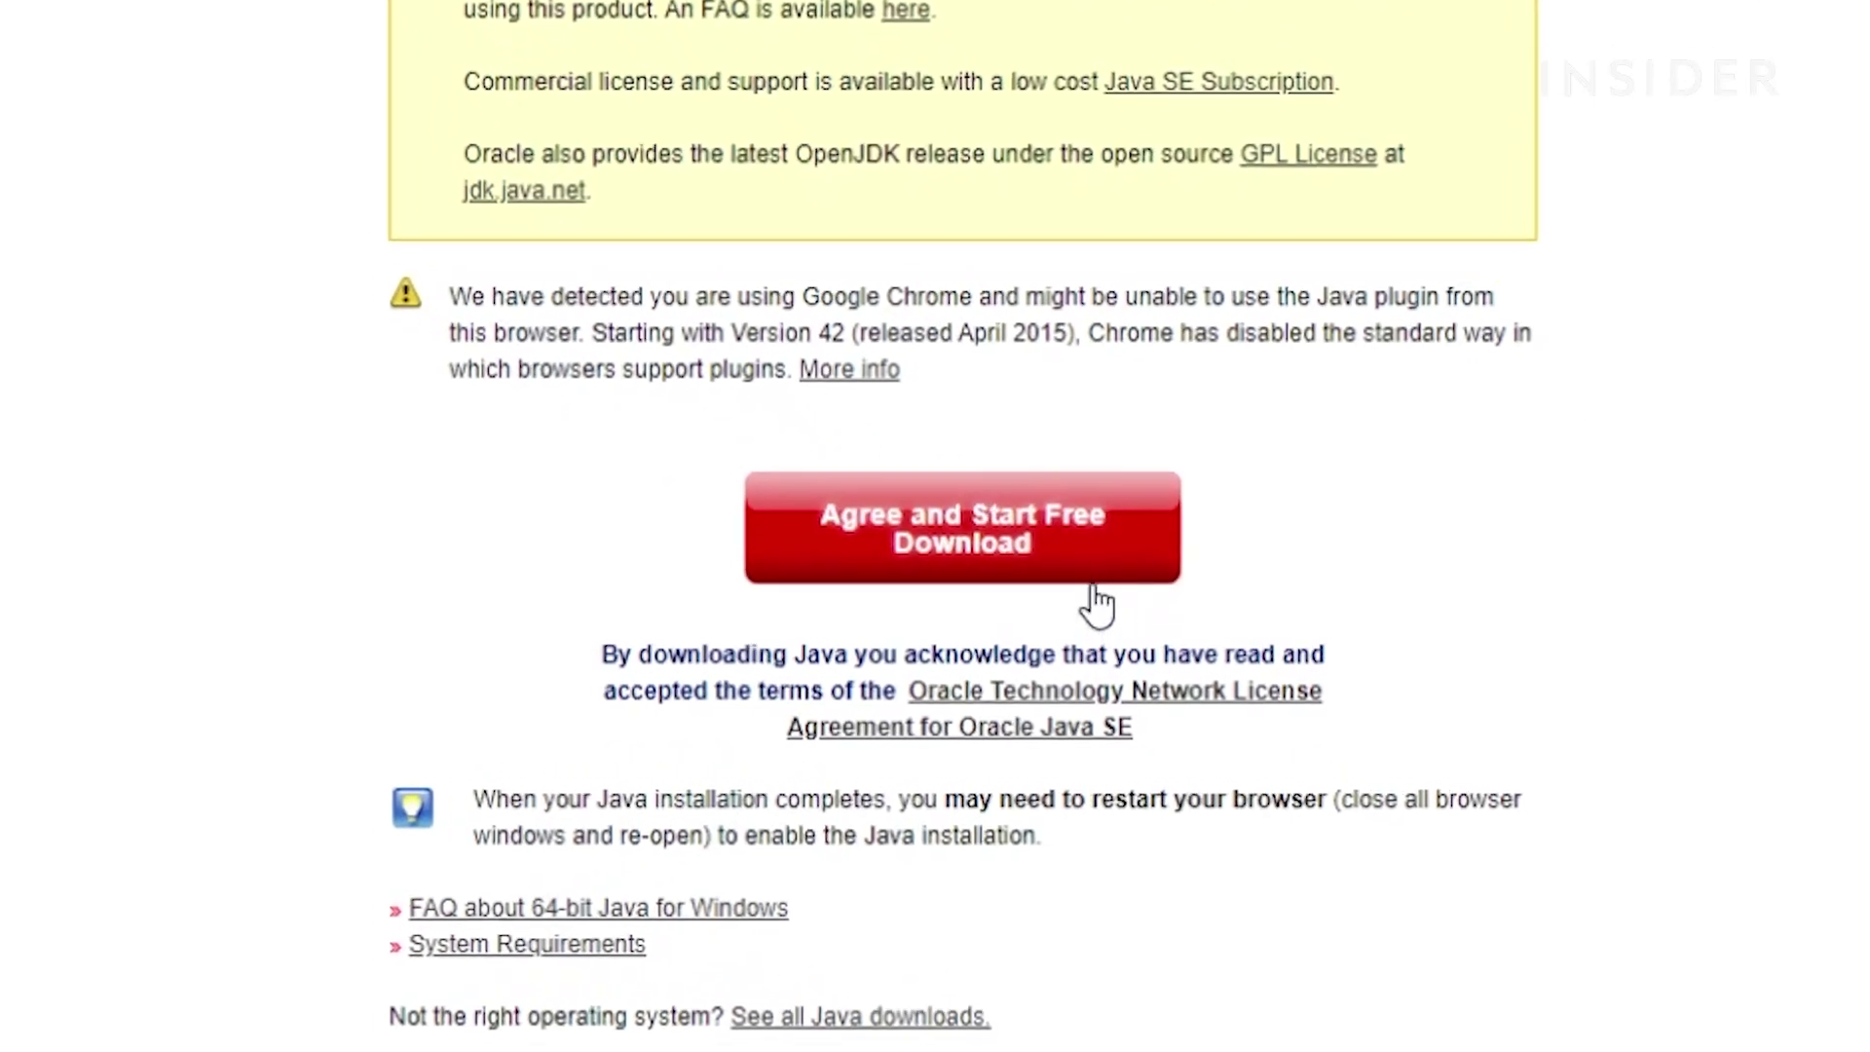
pyautogui.click(1081, 567)
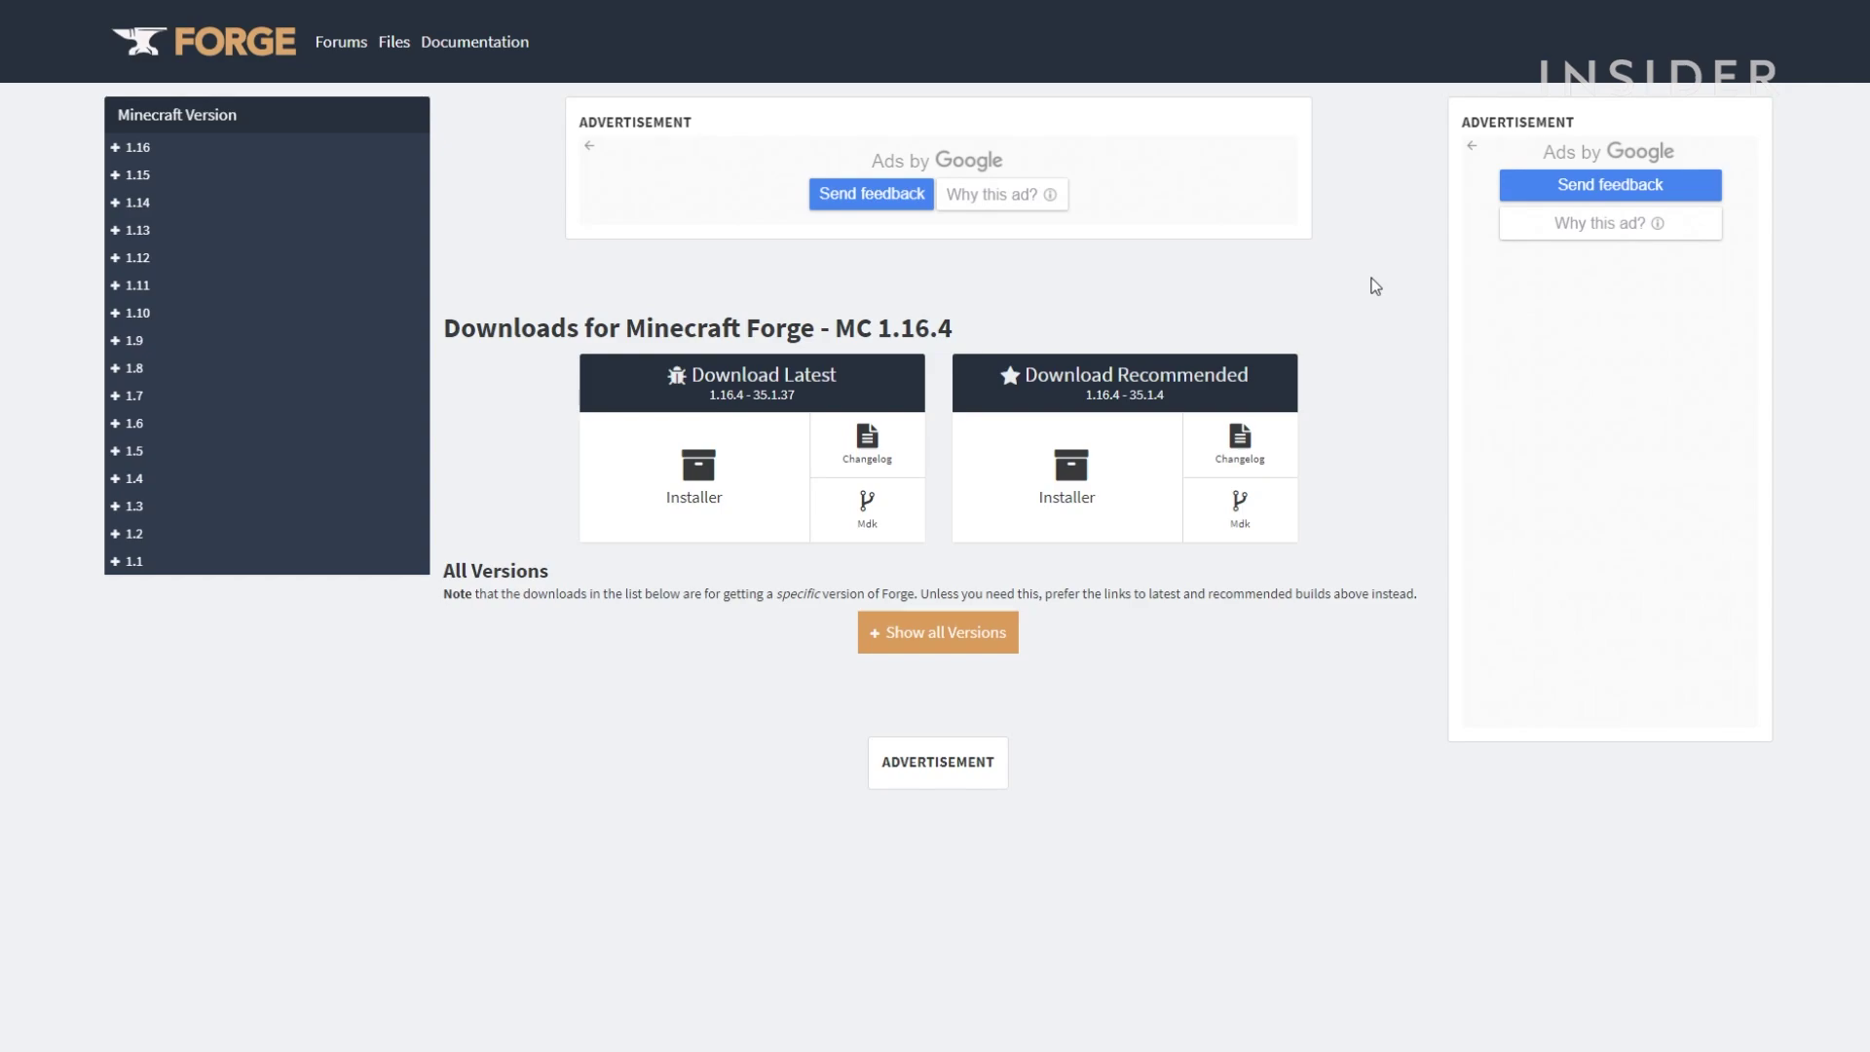
# Step: Expand the 1.16, 1.15, 1.14, 1.12 and 1.11 version groups in the sidebar
pyautogui.click(292, 151)
pyautogui.click(297, 296)
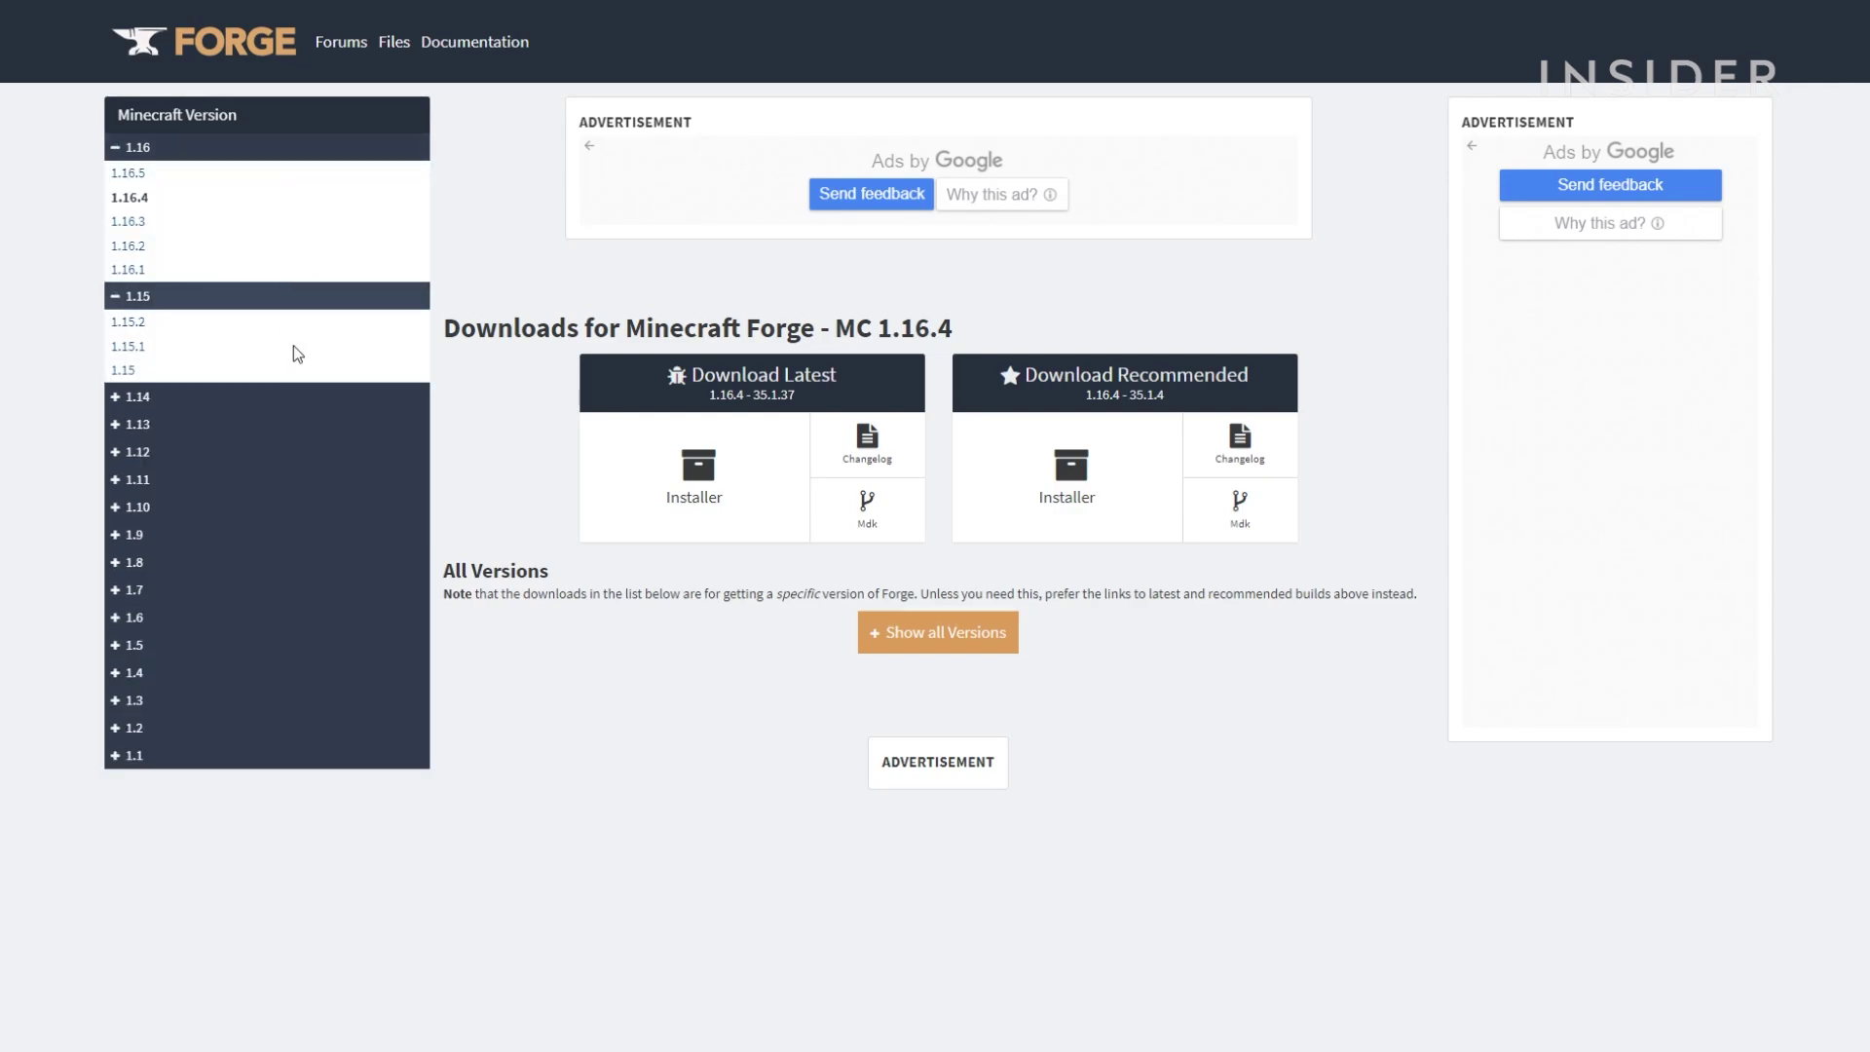
pyautogui.click(298, 399)
pyautogui.click(312, 525)
pyautogui.click(323, 627)
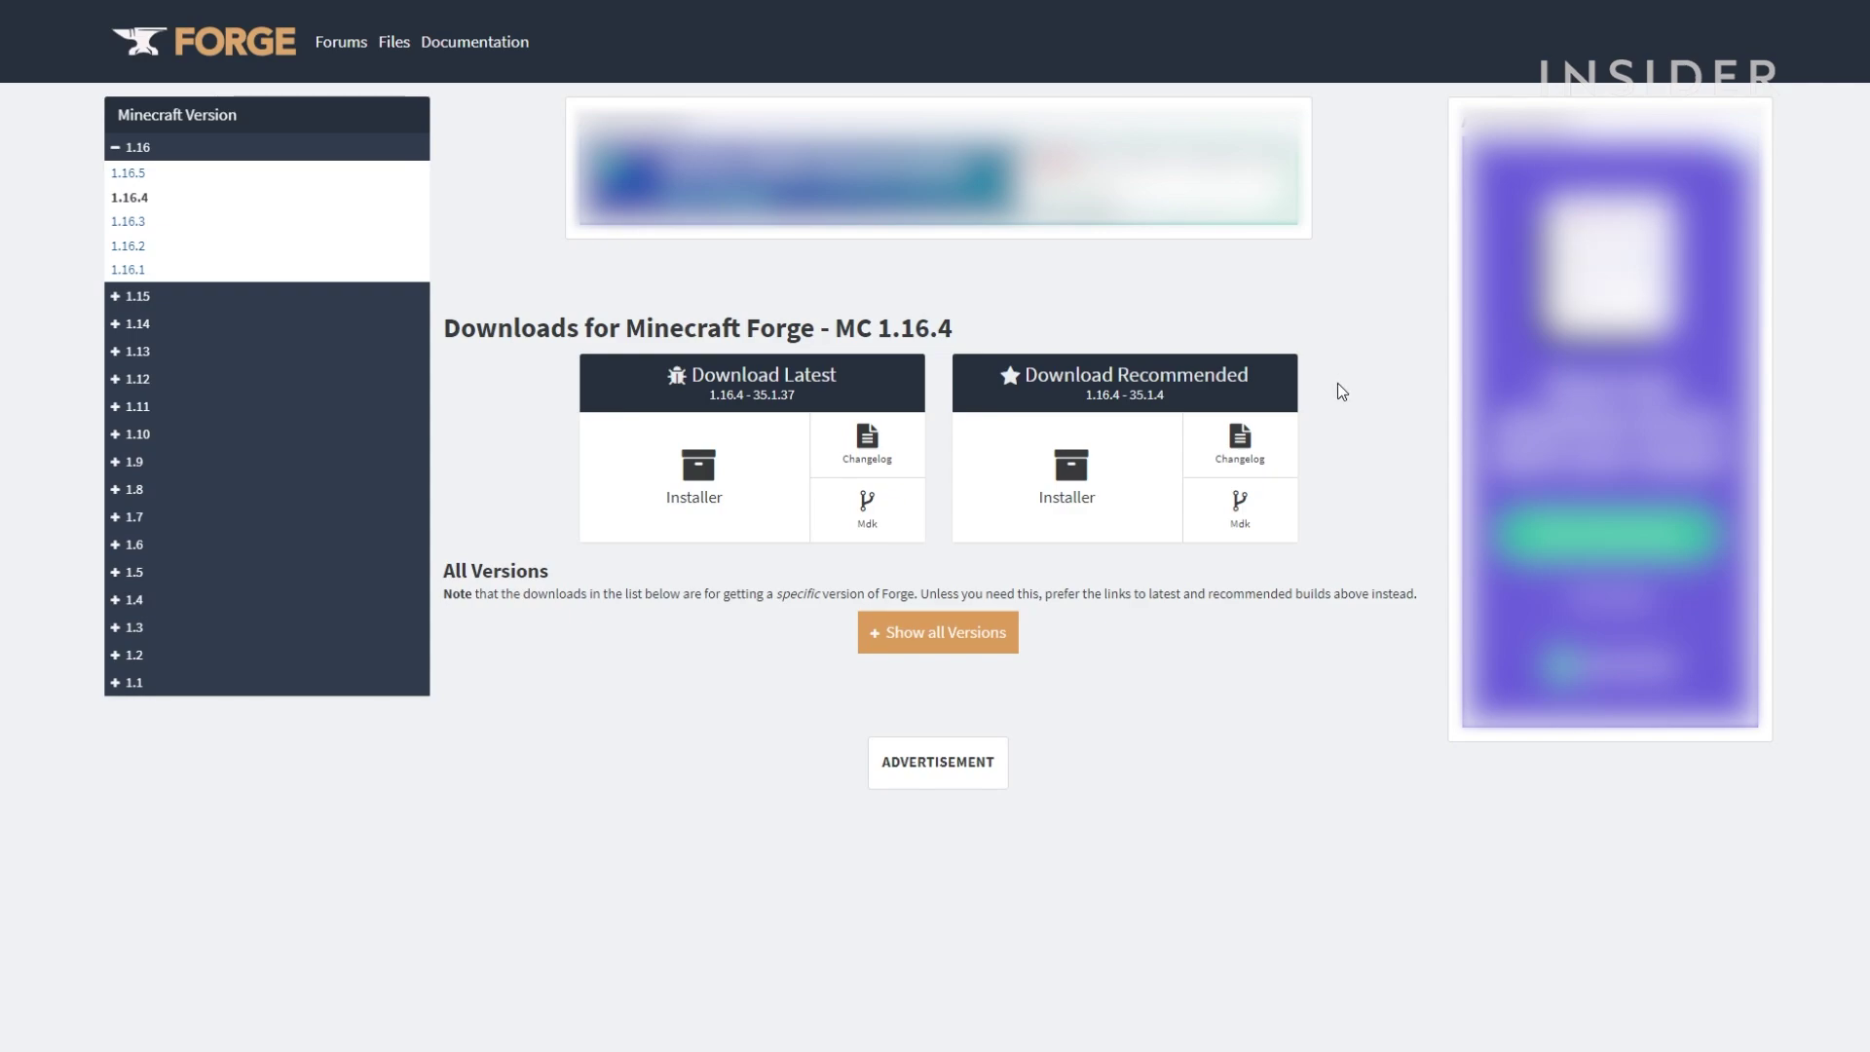
# Step: Show all Forge builds for 1.16.4 and scroll through the list
pyautogui.click(981, 642)
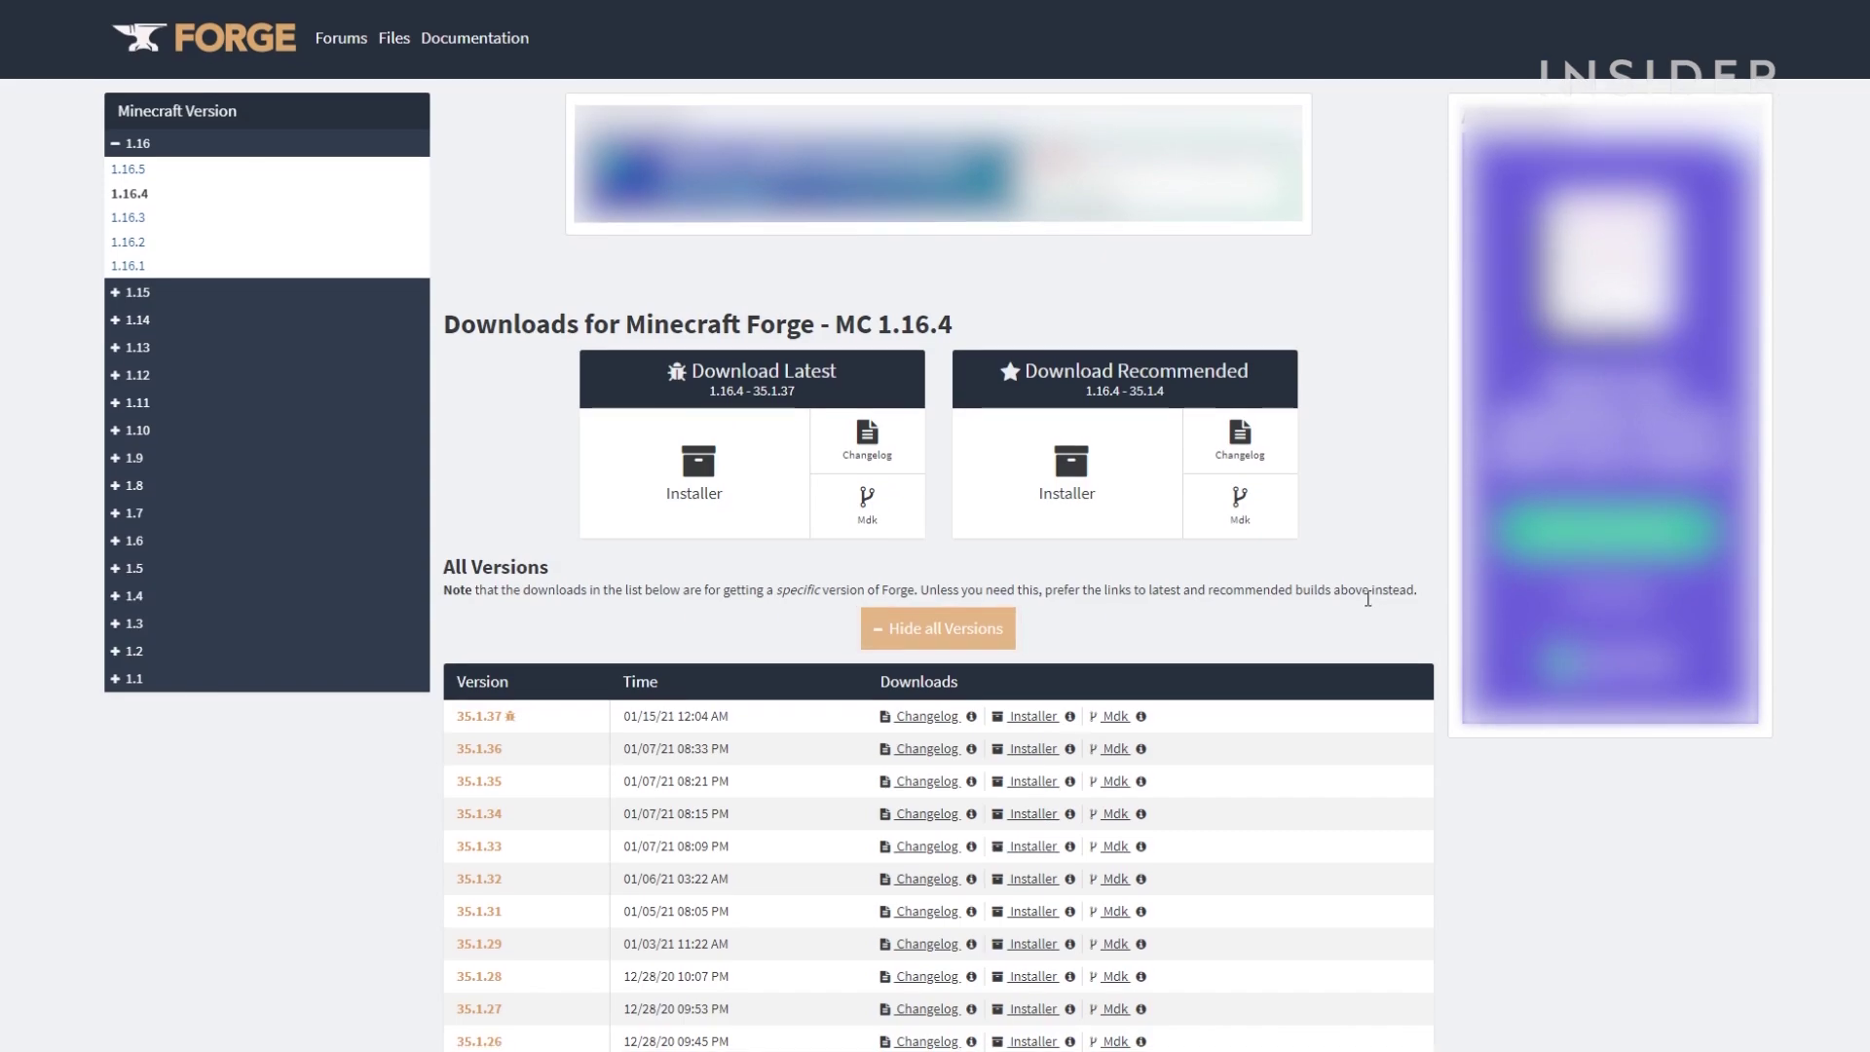
pyautogui.scroll(-1, 1365, 605)
pyautogui.scroll(-3, 1370, 606)
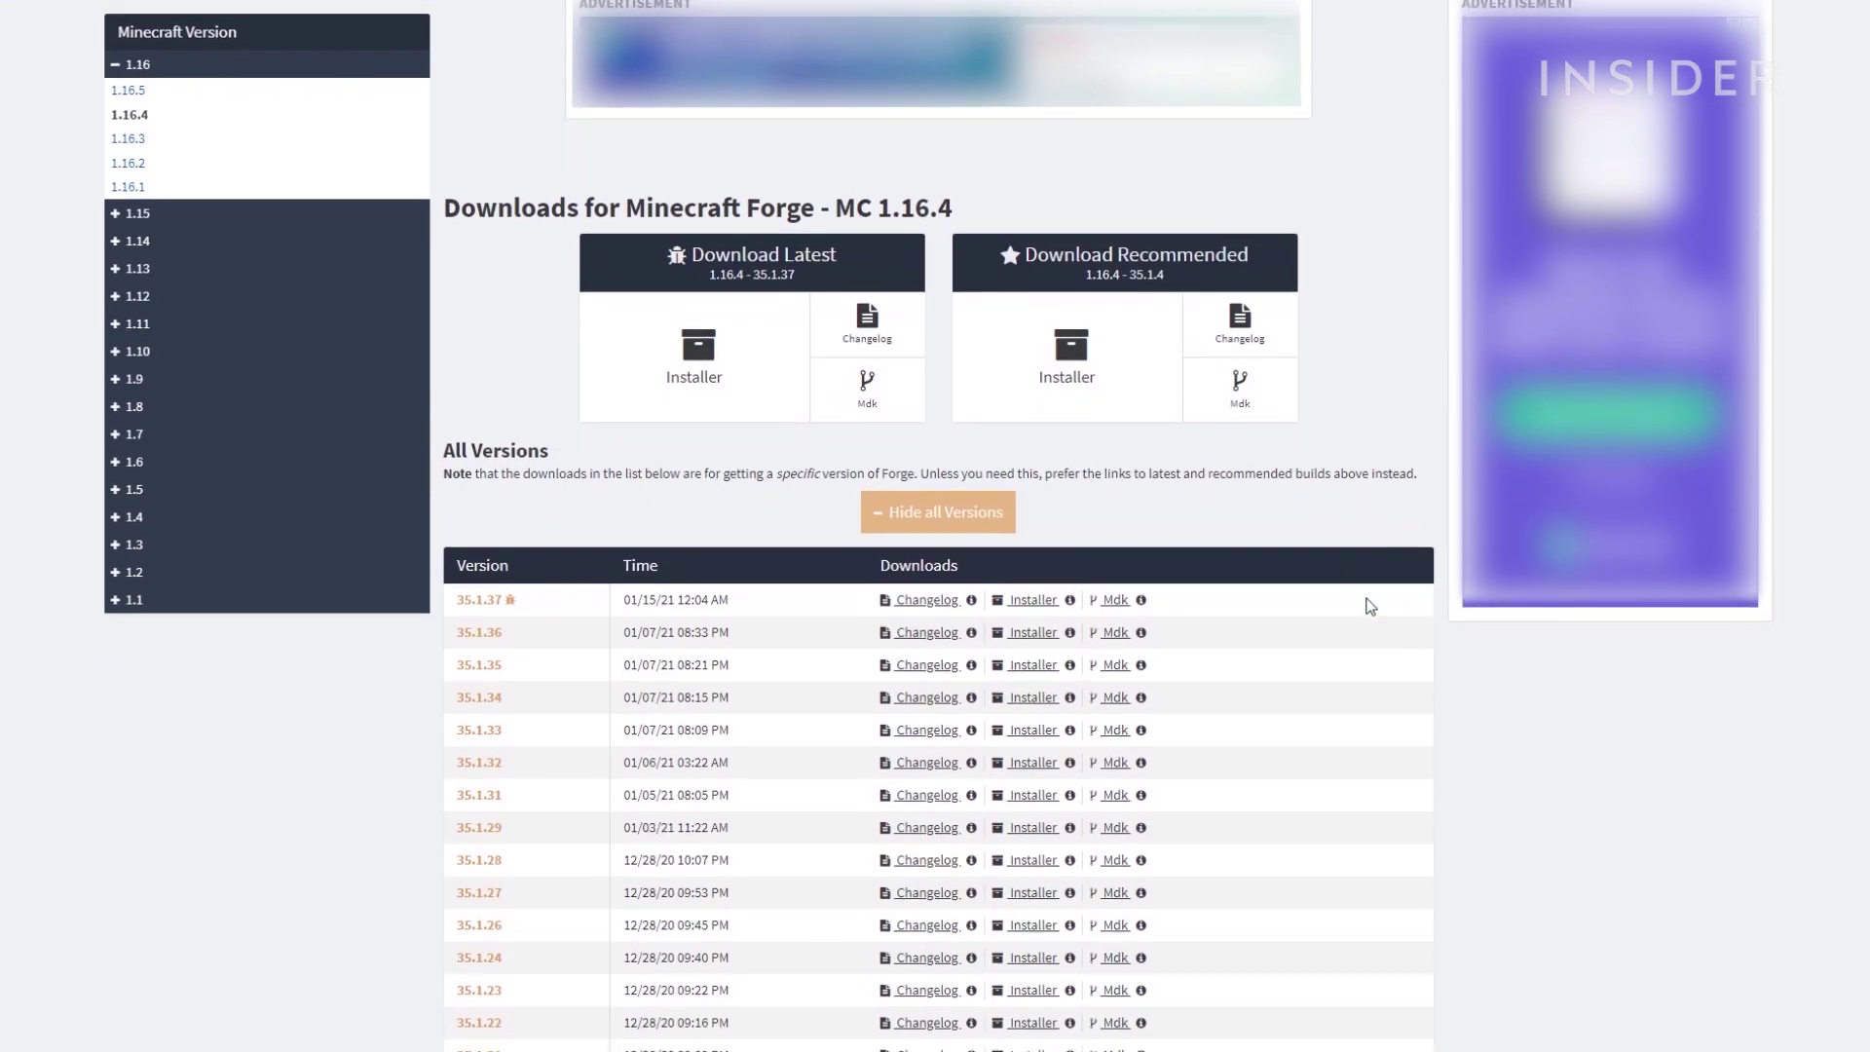
pyautogui.scroll(-3, 1370, 605)
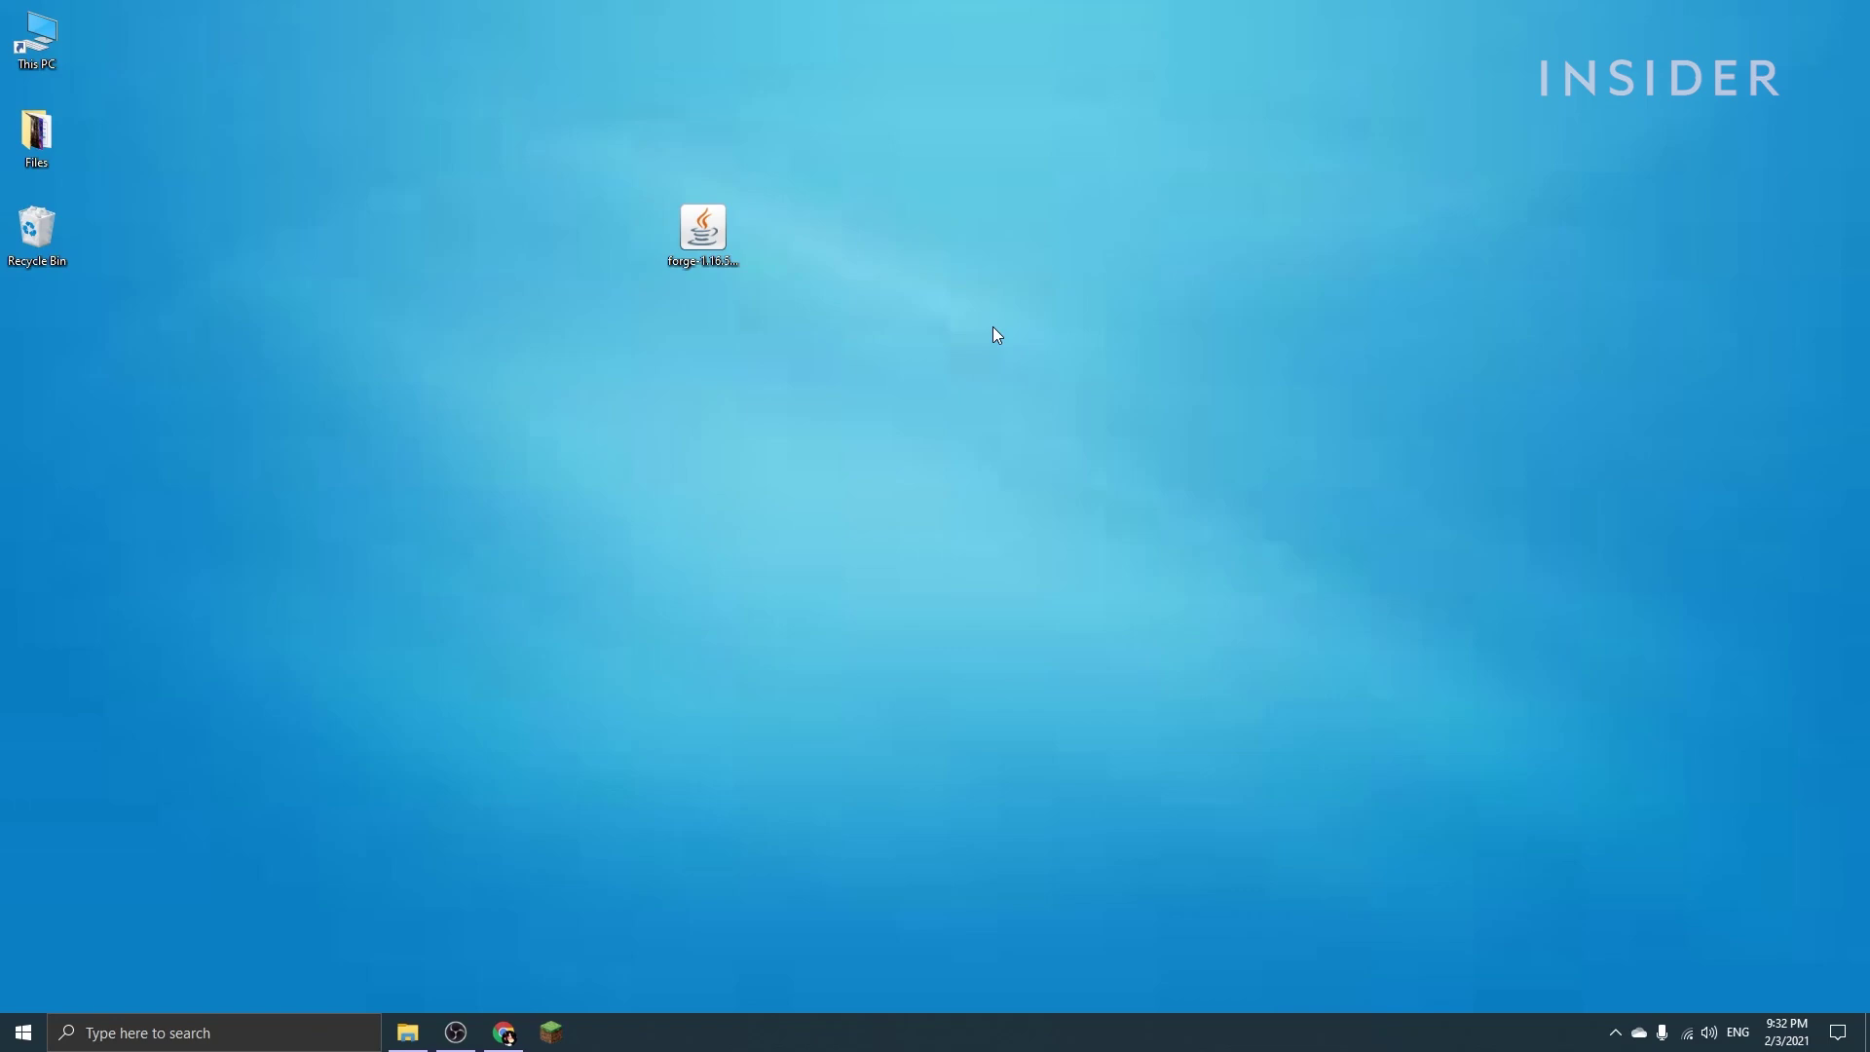
# Step: Run the Forge installer jar with Java and install the client into .minecraft
pyautogui.rightClick(709, 235)
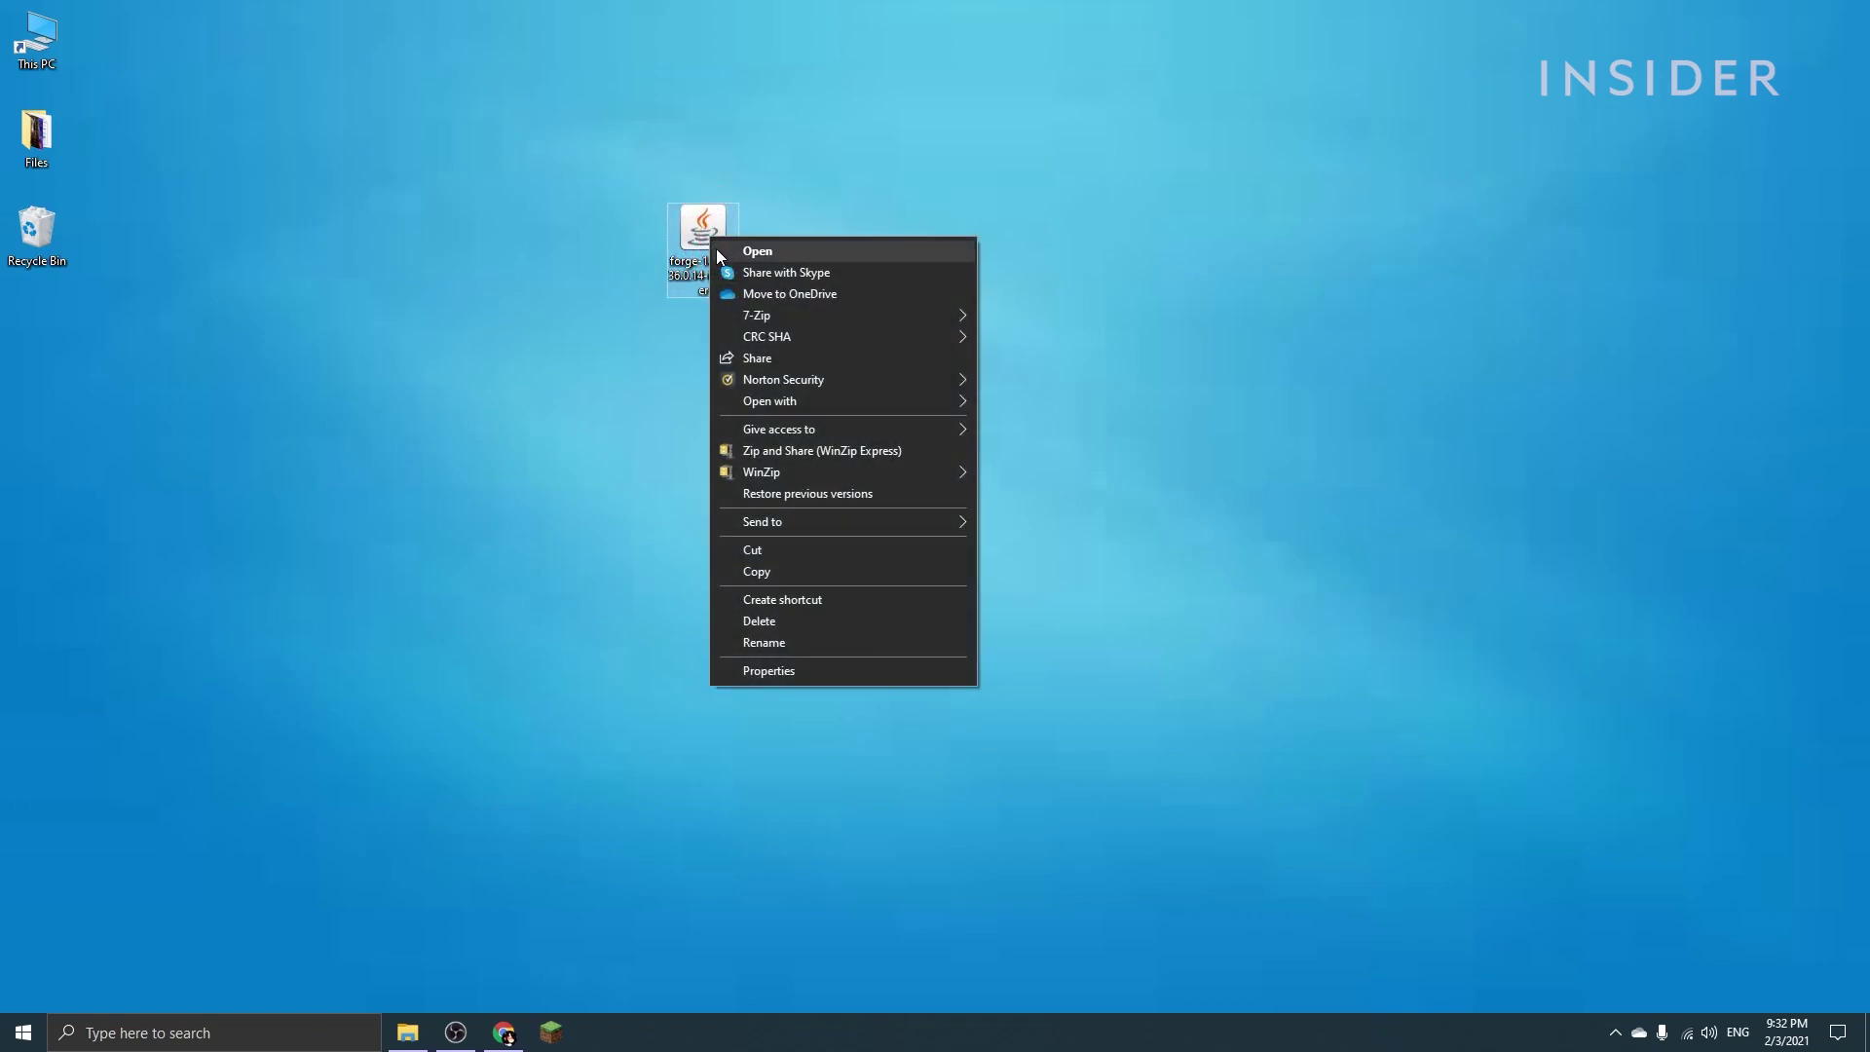
pyautogui.moveTo(802, 401)
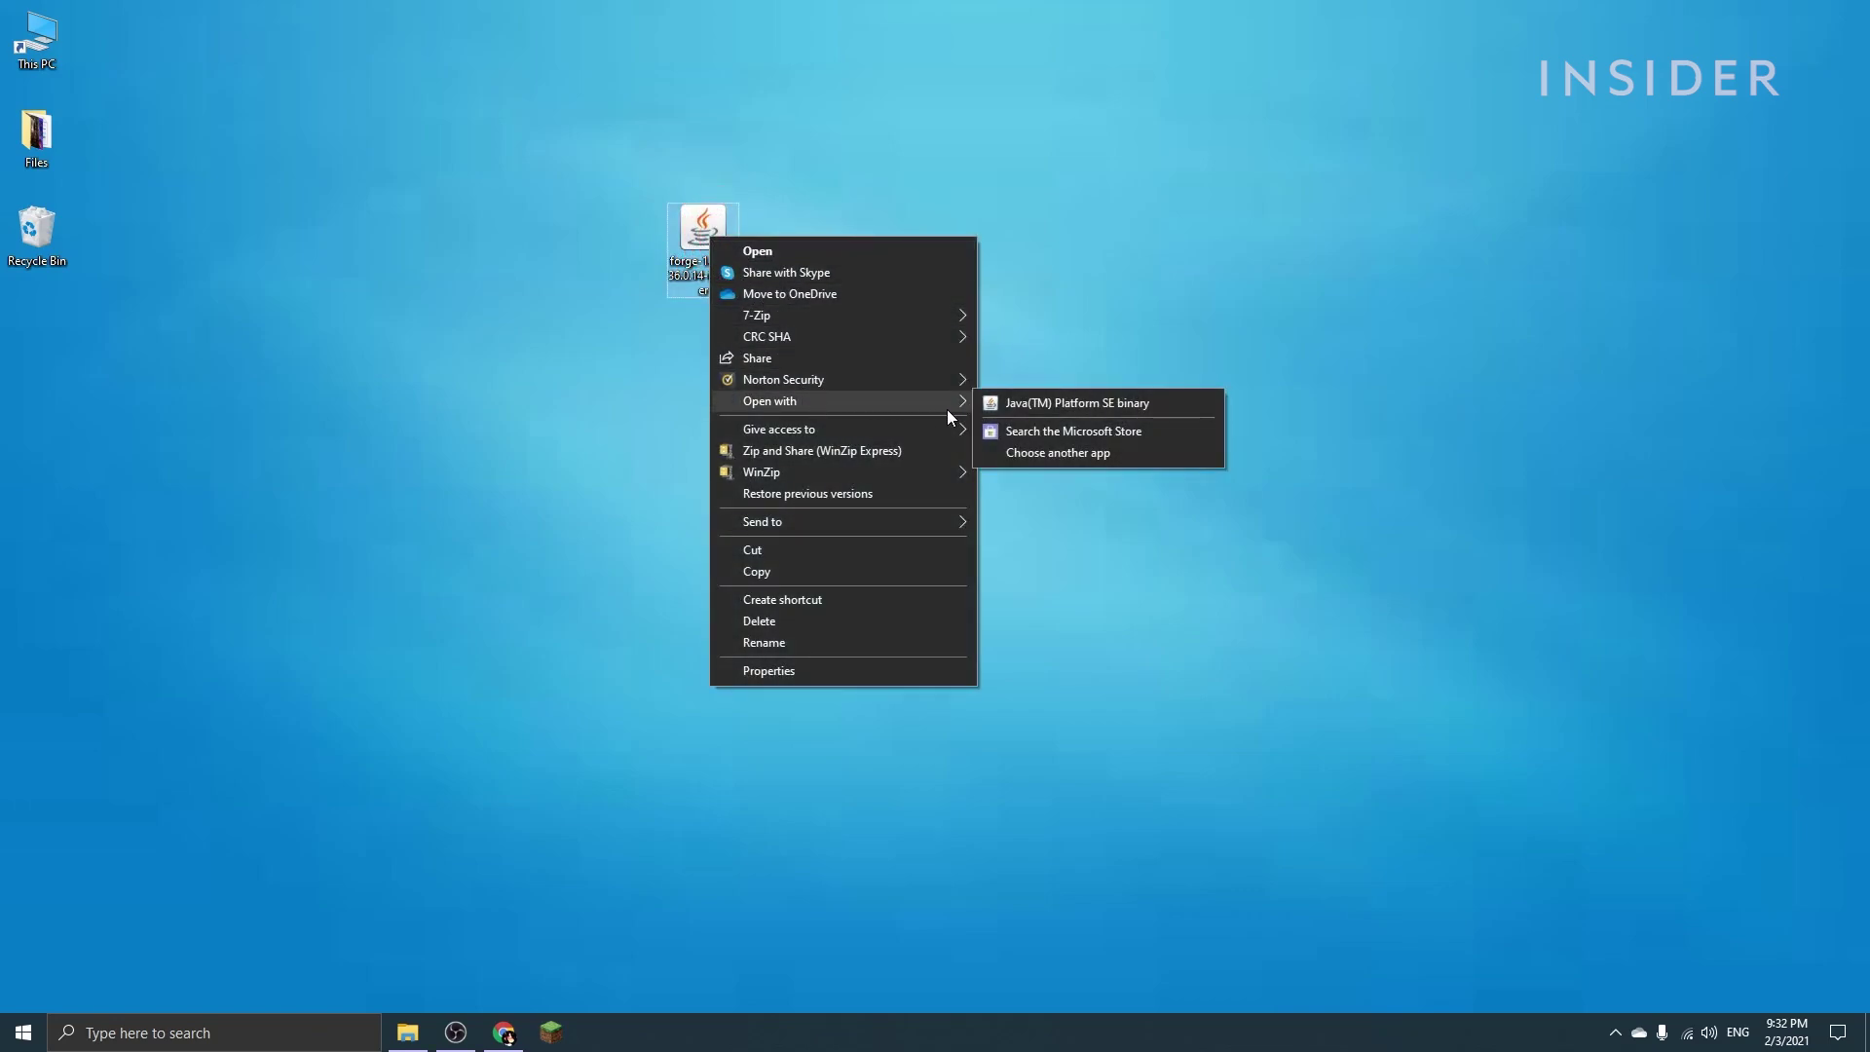
pyautogui.click(1034, 409)
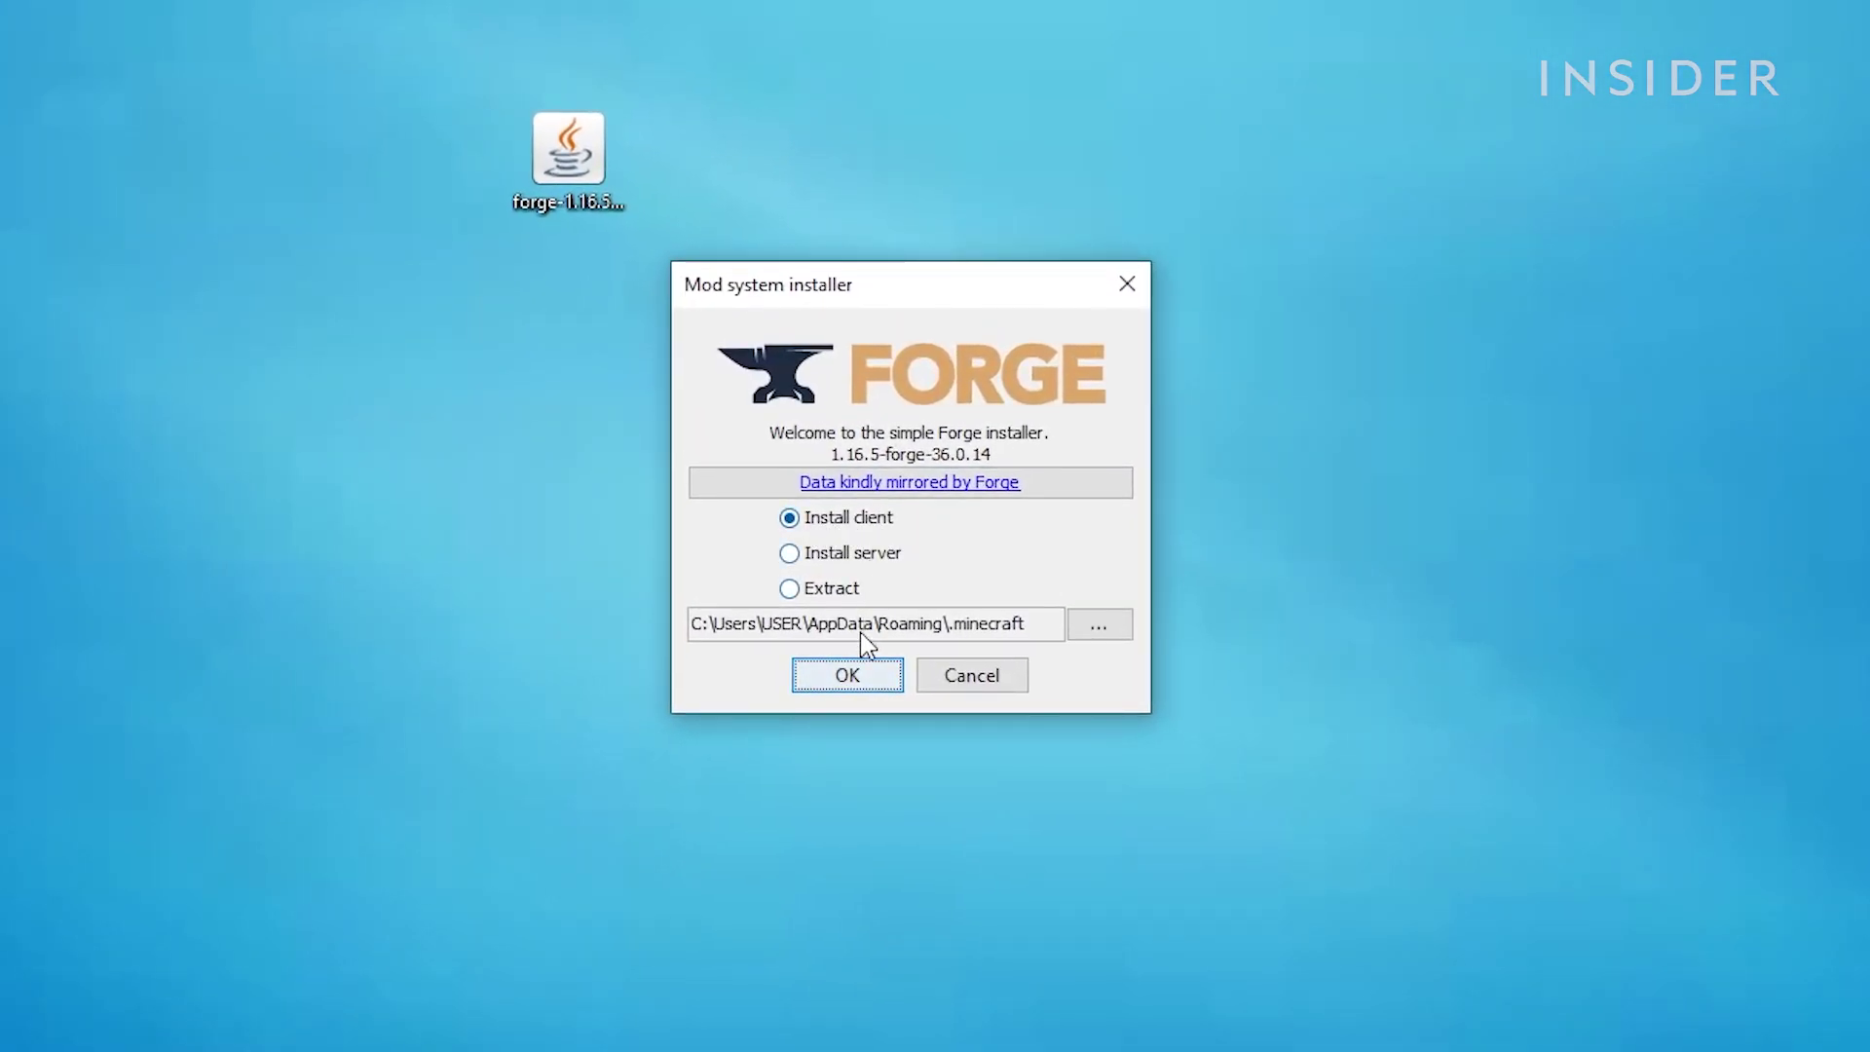
pyautogui.click(857, 680)
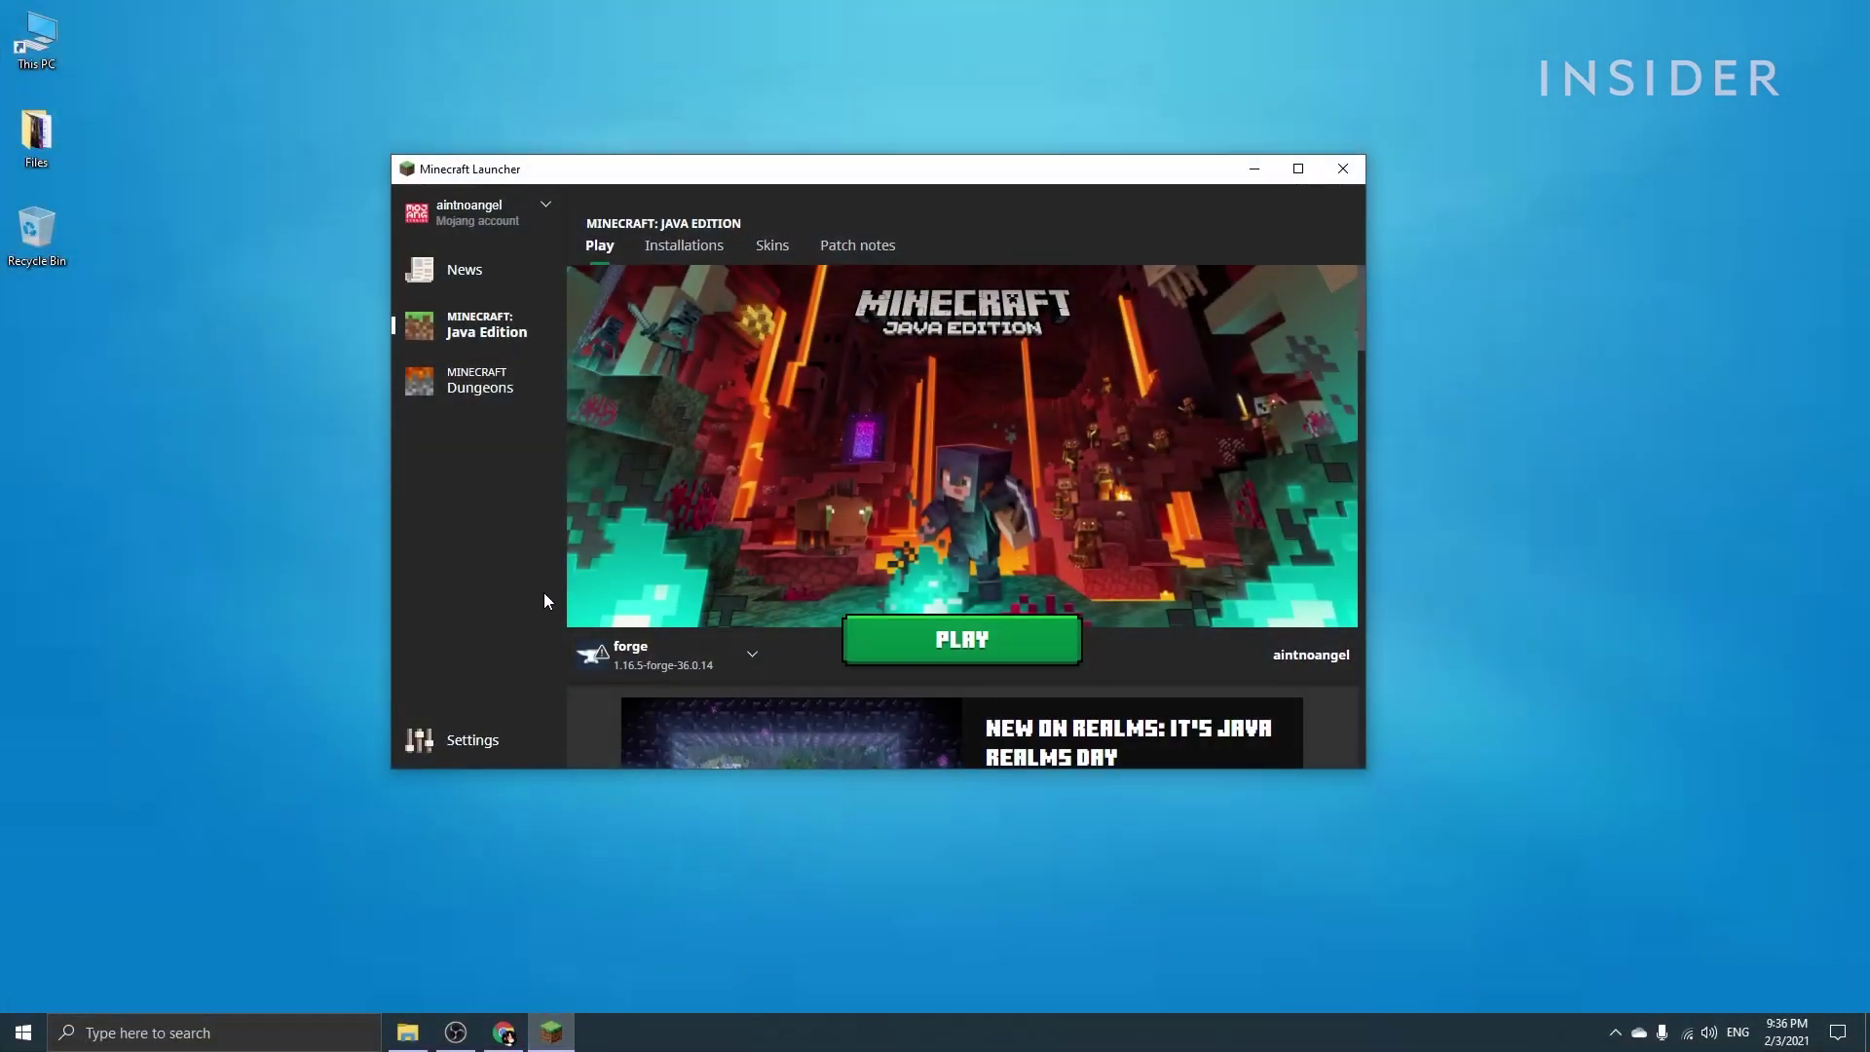
# Step: Select the forge installation, play it, and accept the modified-installation risk warning
pyautogui.click(755, 655)
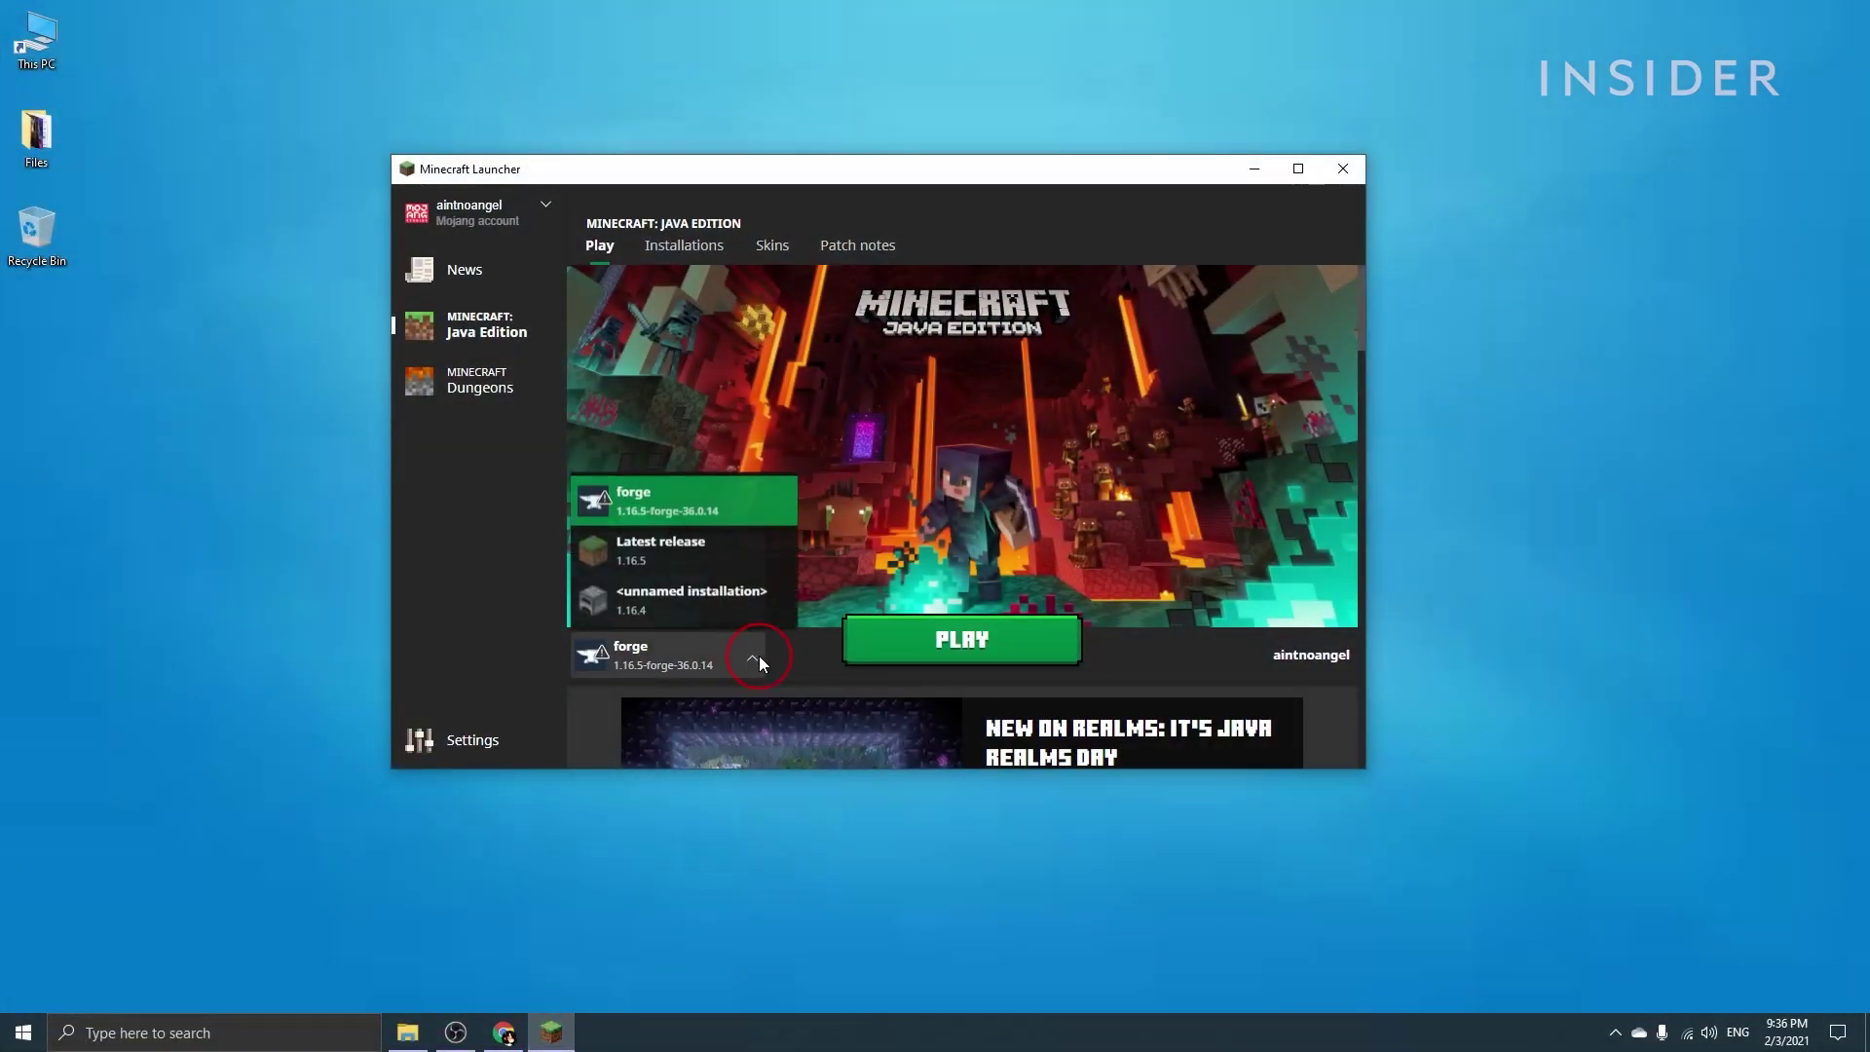
pyautogui.click(717, 499)
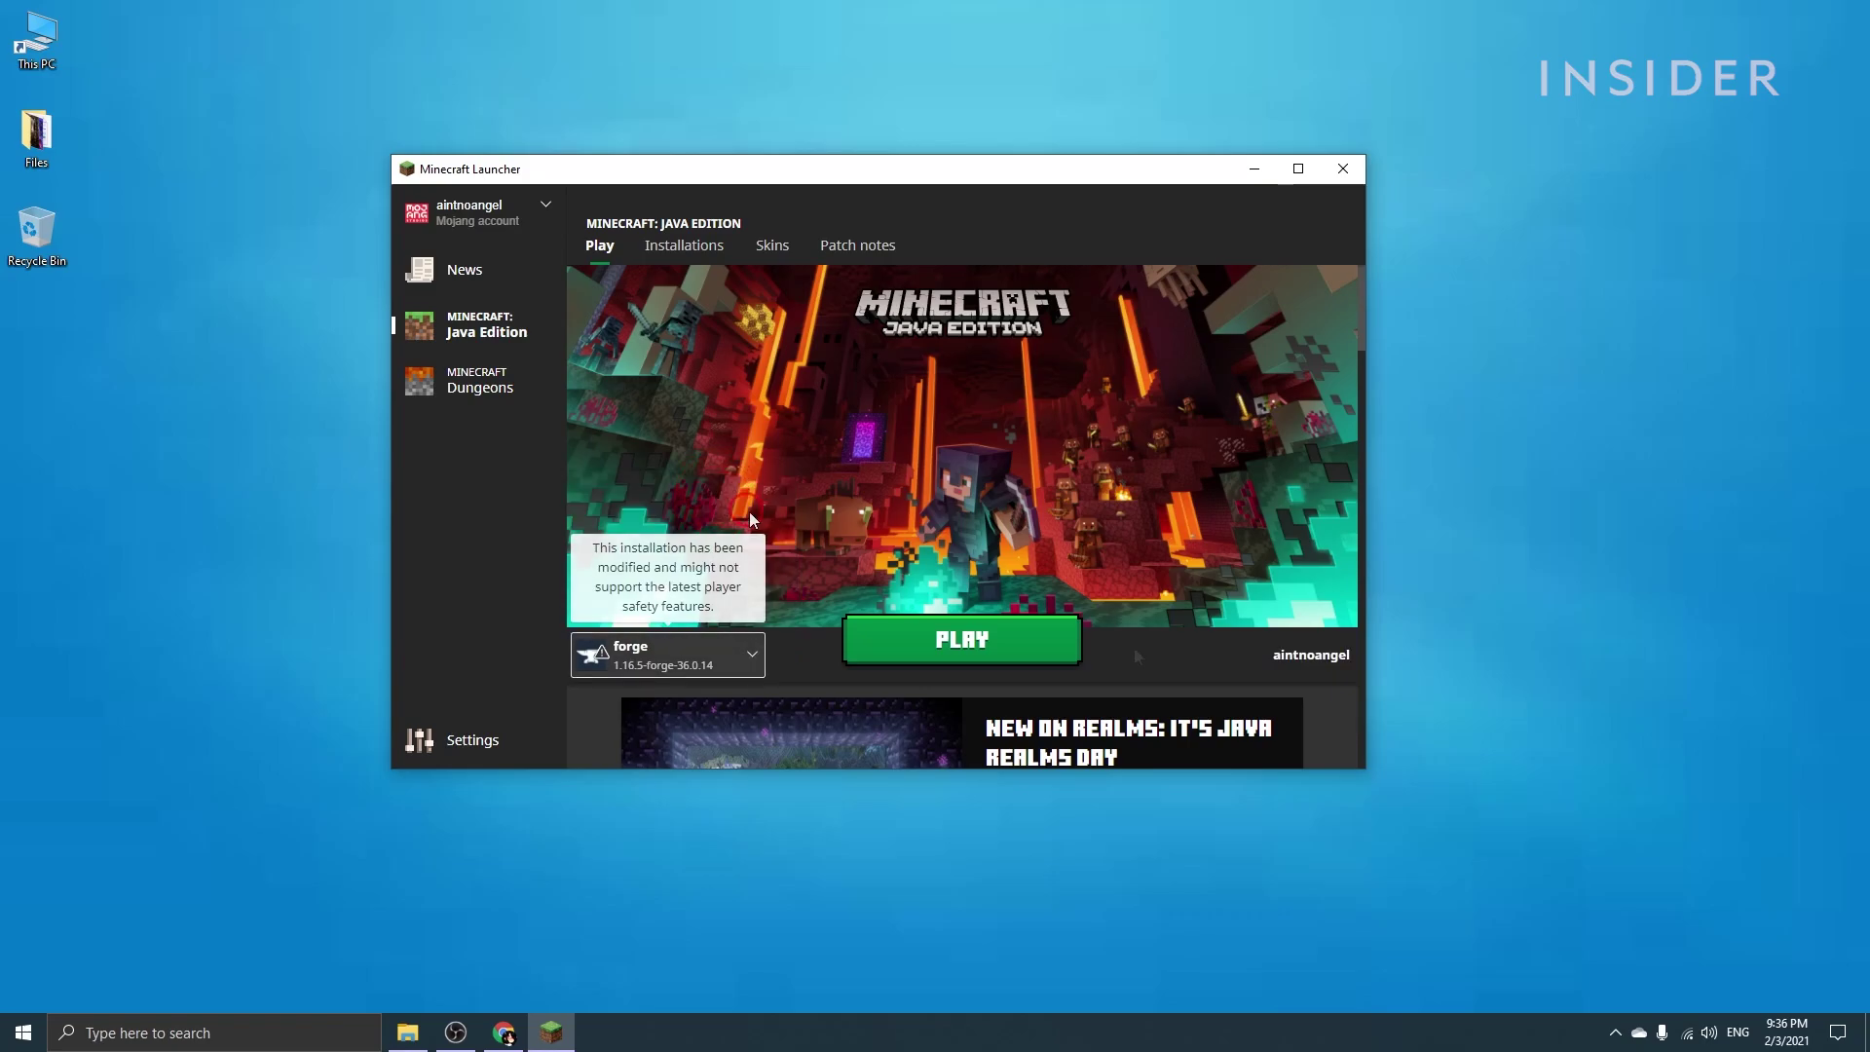
pyautogui.click(1000, 645)
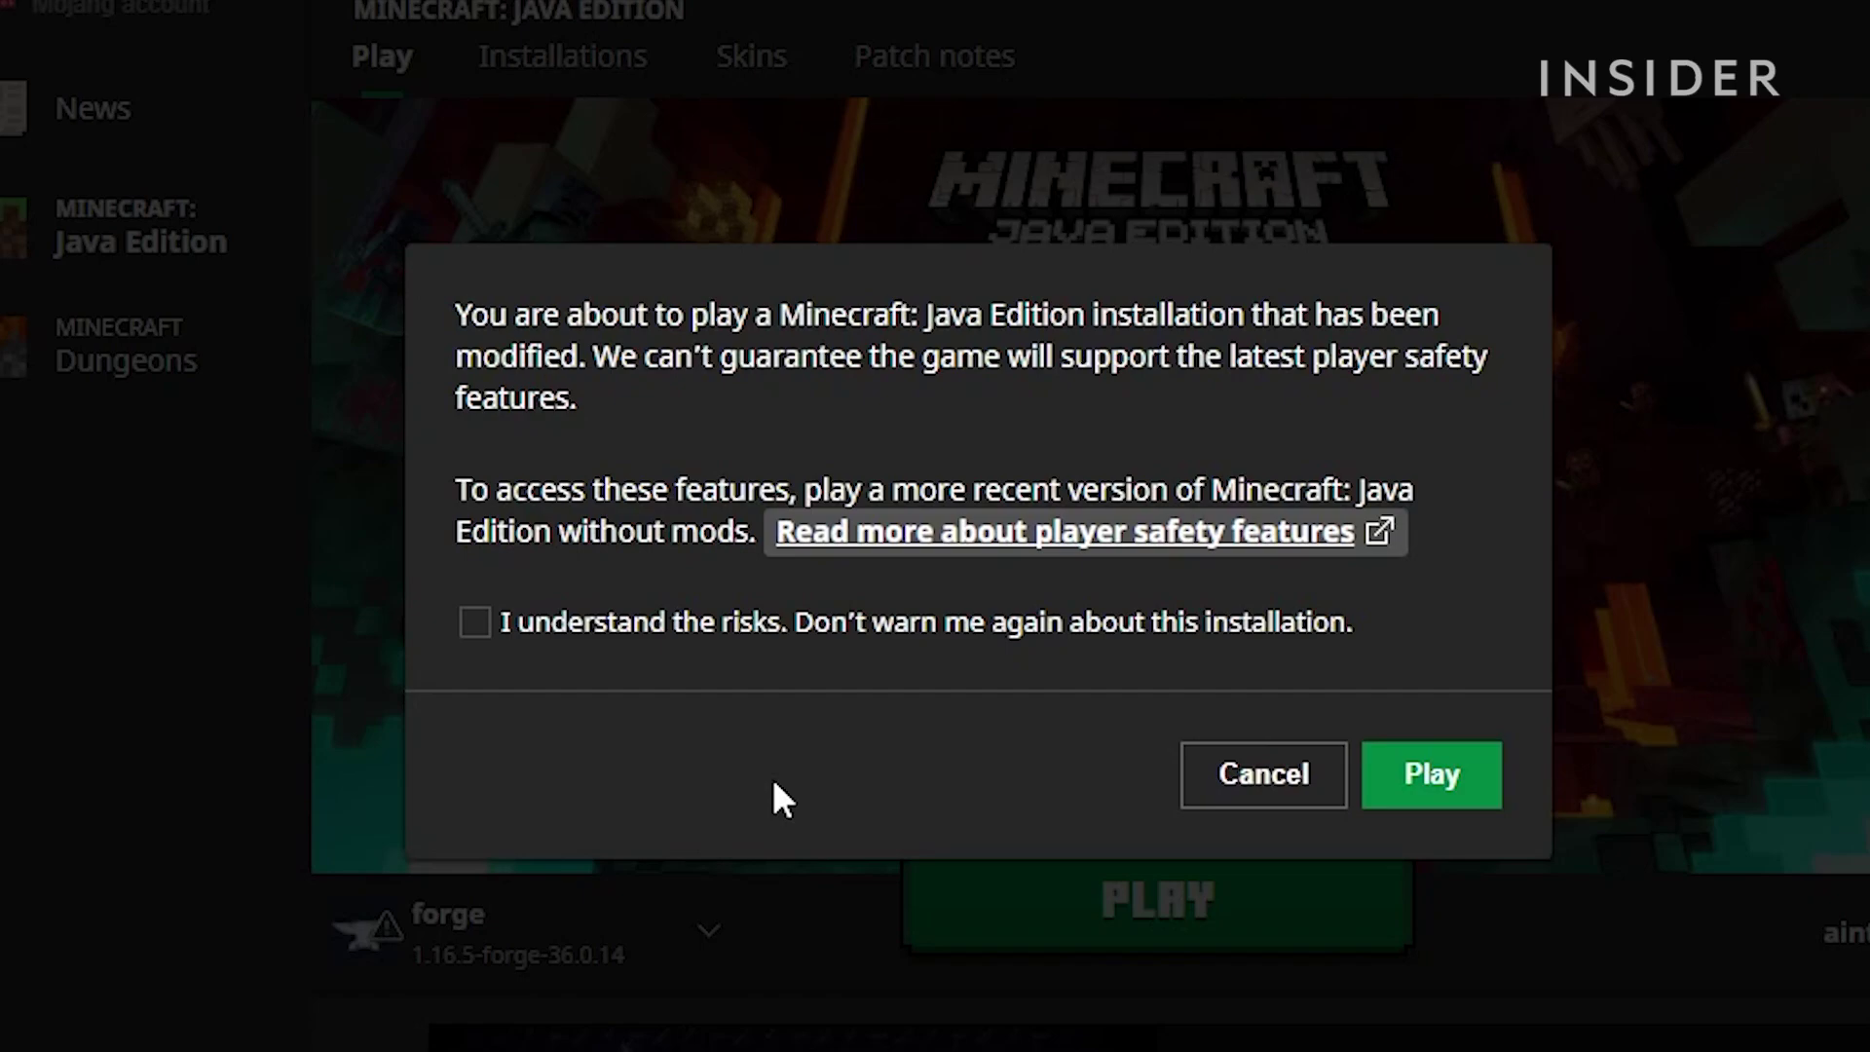
pyautogui.click(563, 628)
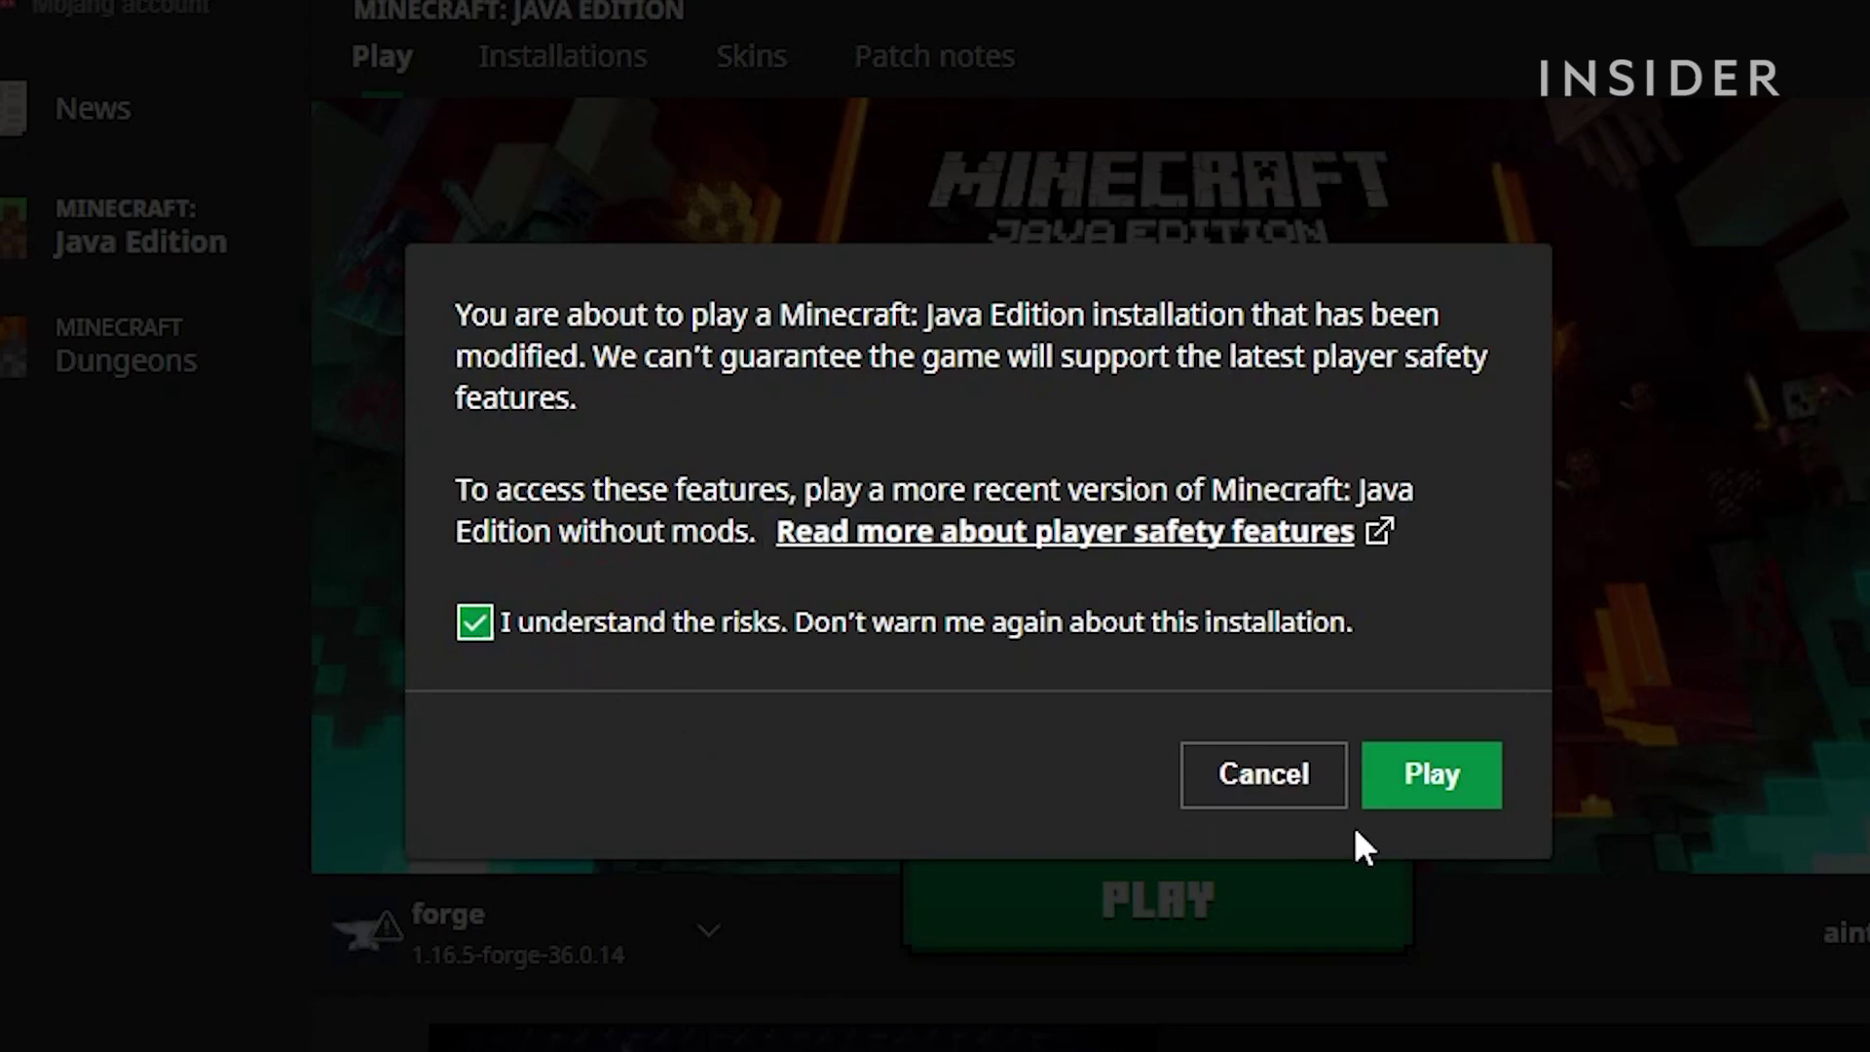
pyautogui.click(1439, 791)
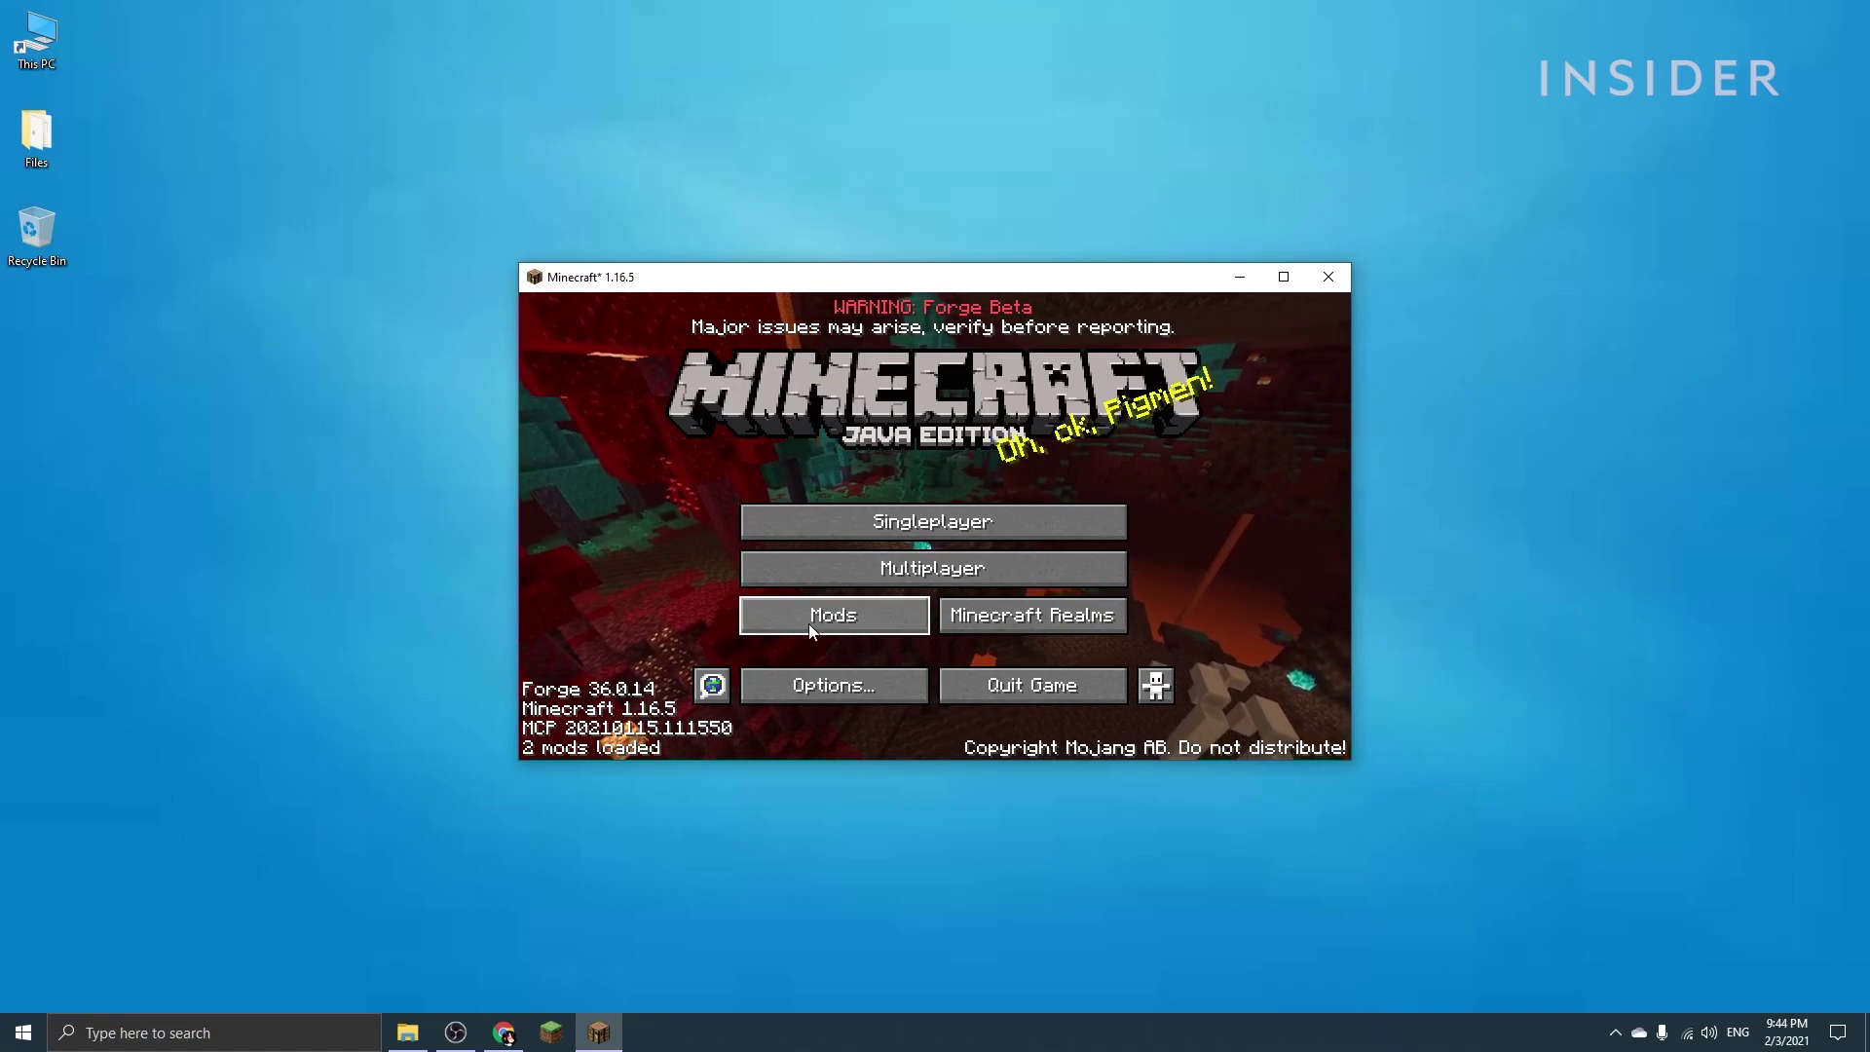
# Step: Check the Minecraft 1.16.5 and Forge 36.0.14 entries in Mods, then open the mods folder
pyautogui.click(873, 621)
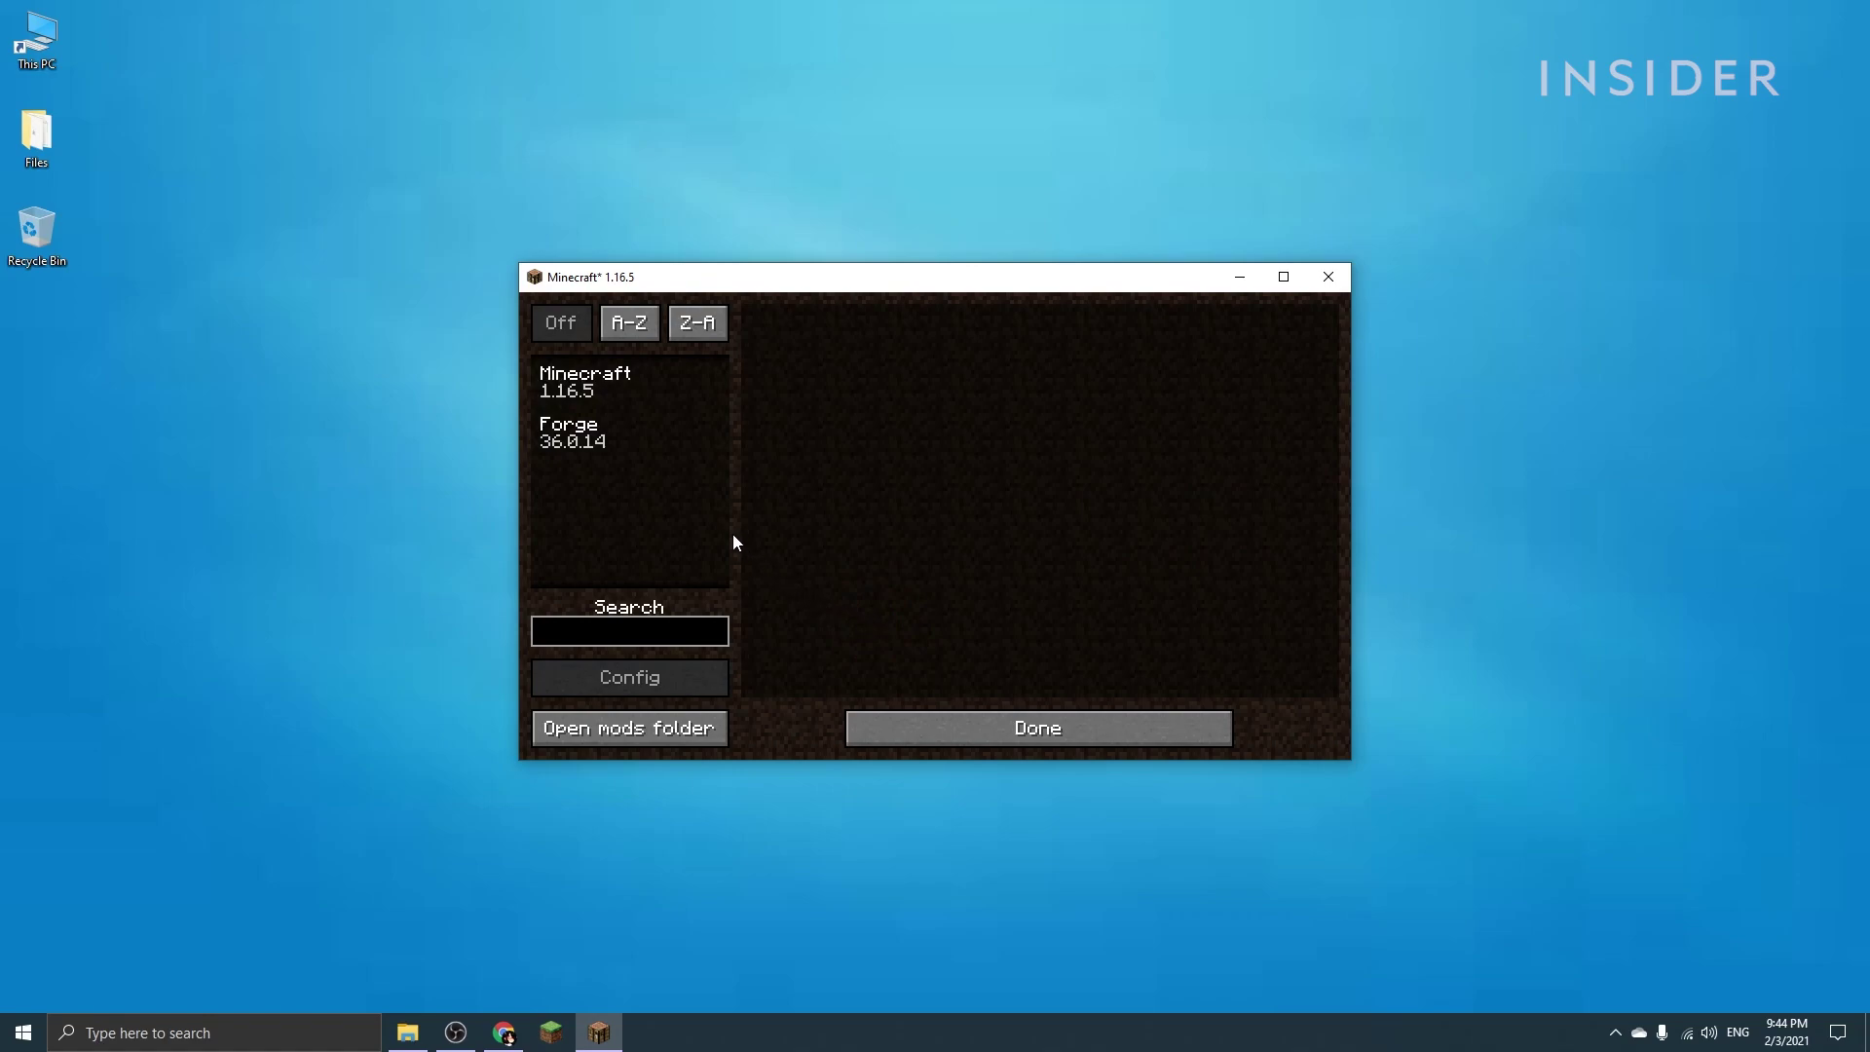
pyautogui.click(653, 390)
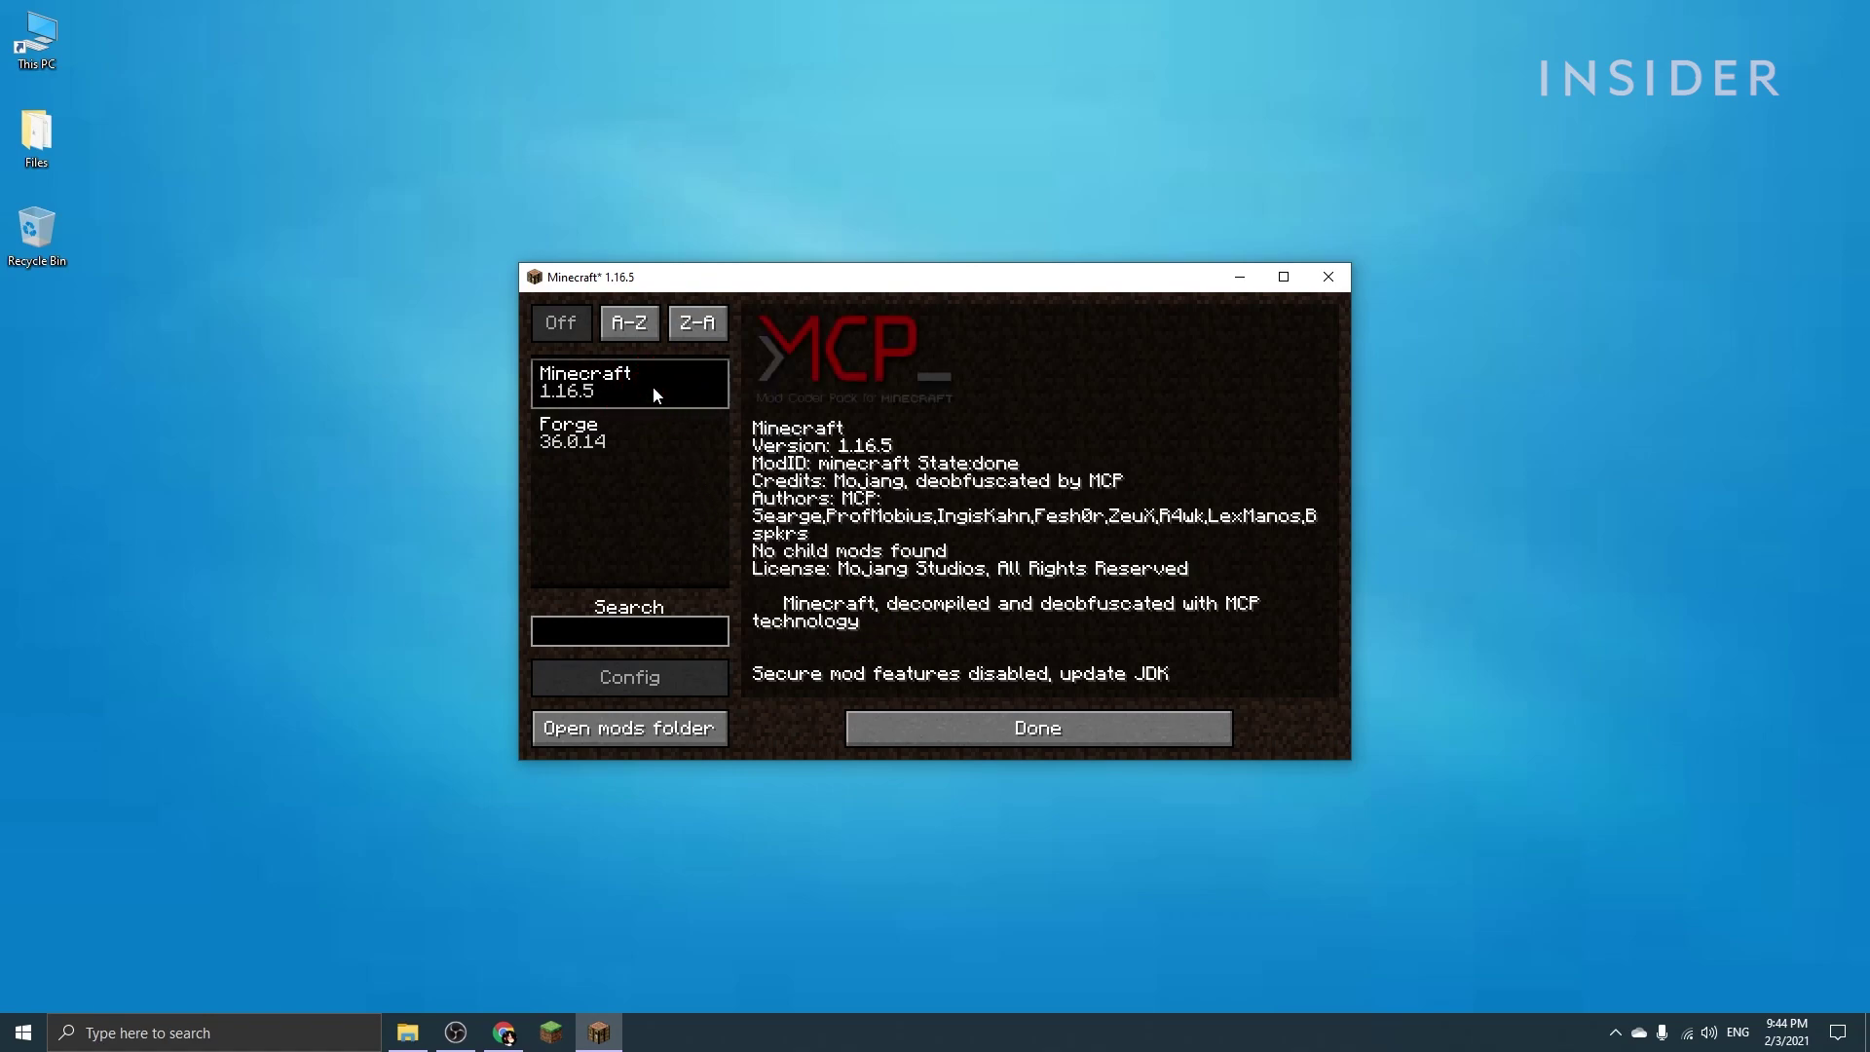
pyautogui.click(655, 444)
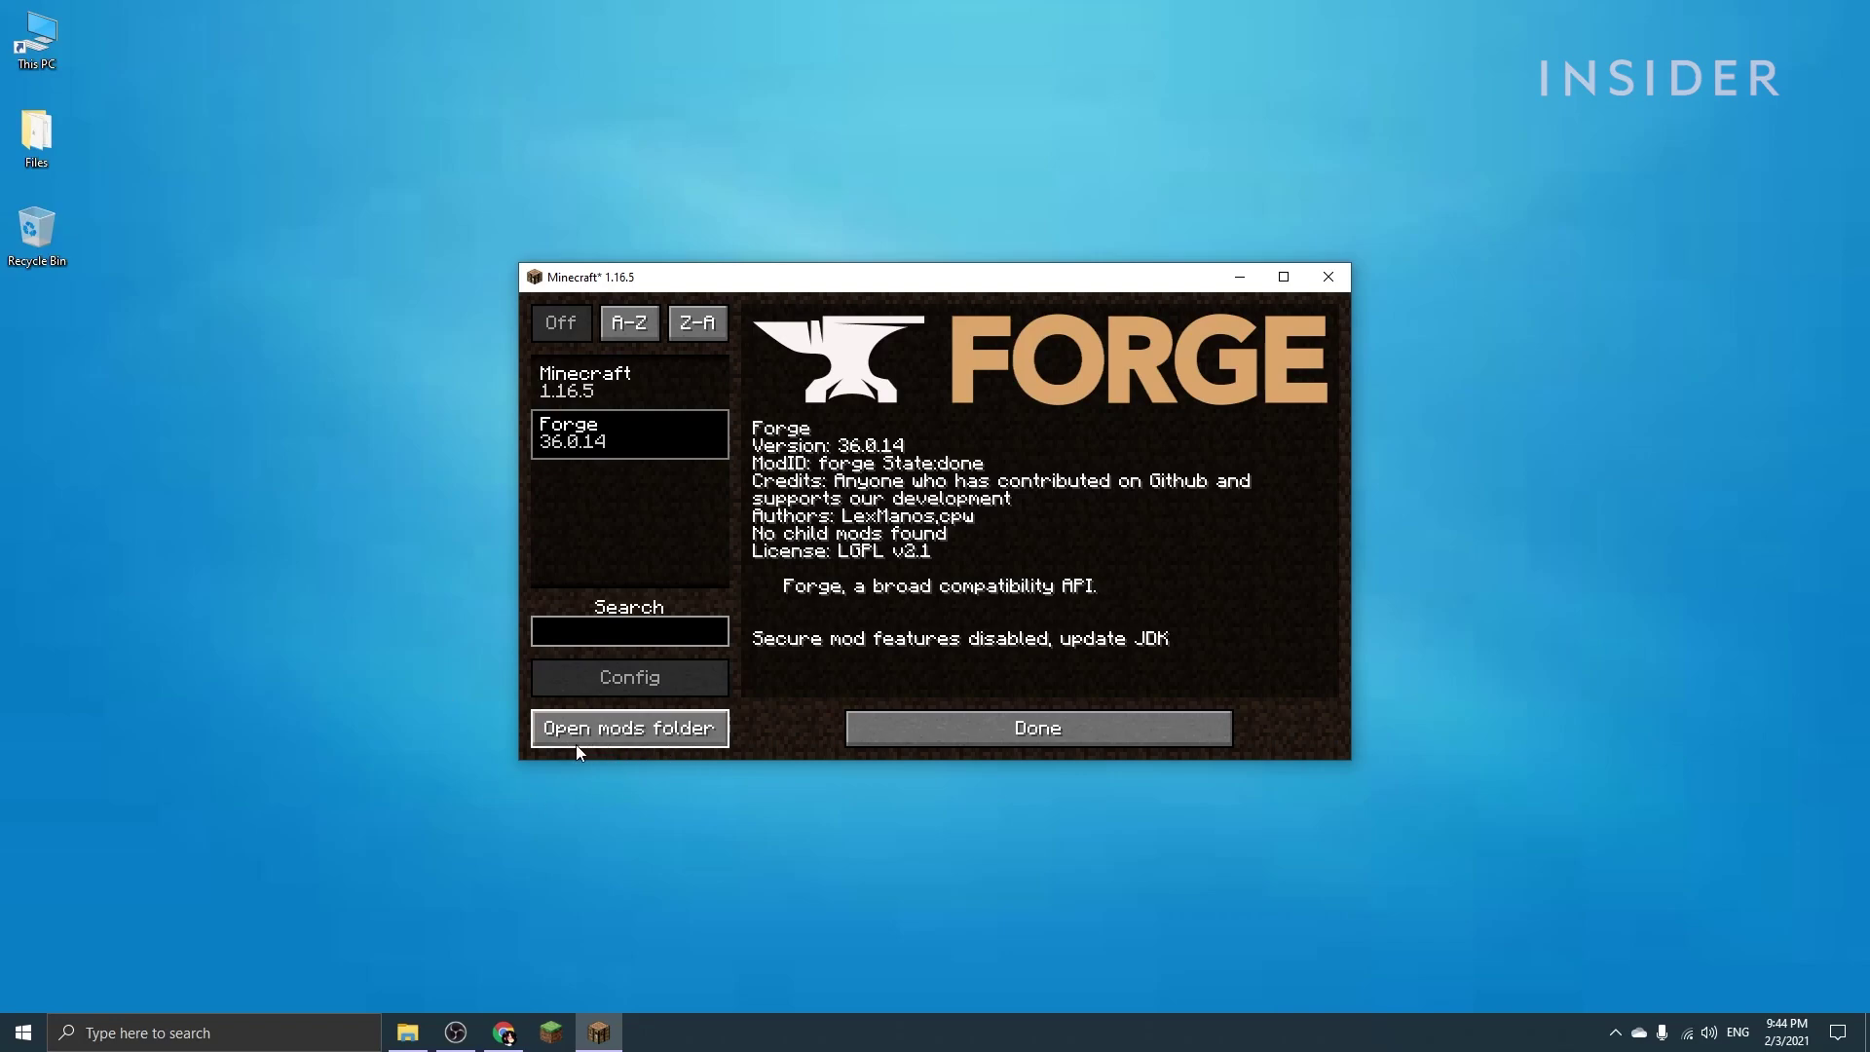
pyautogui.click(633, 734)
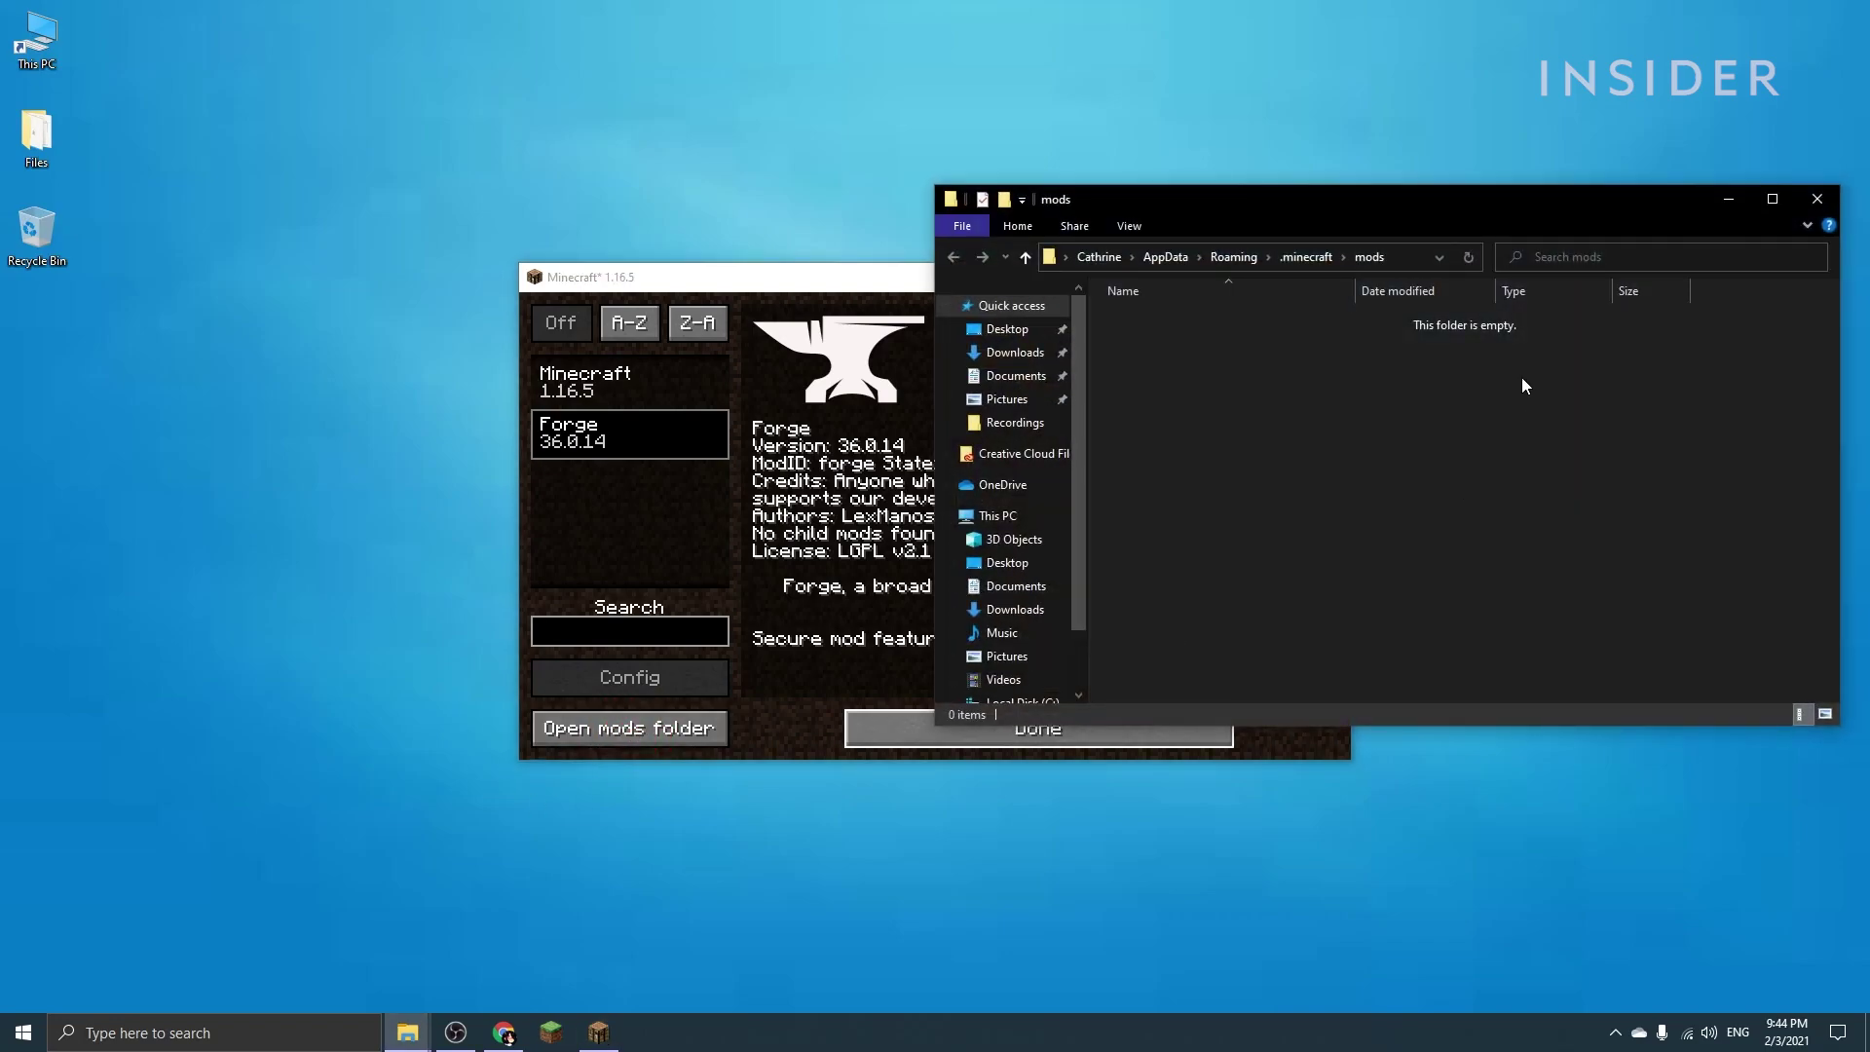
# Step: Move the mods folder window to mid-screen, then close it with Alt+F4
pyautogui.moveTo(1416, 203); pyautogui.dragTo(1091, 236)
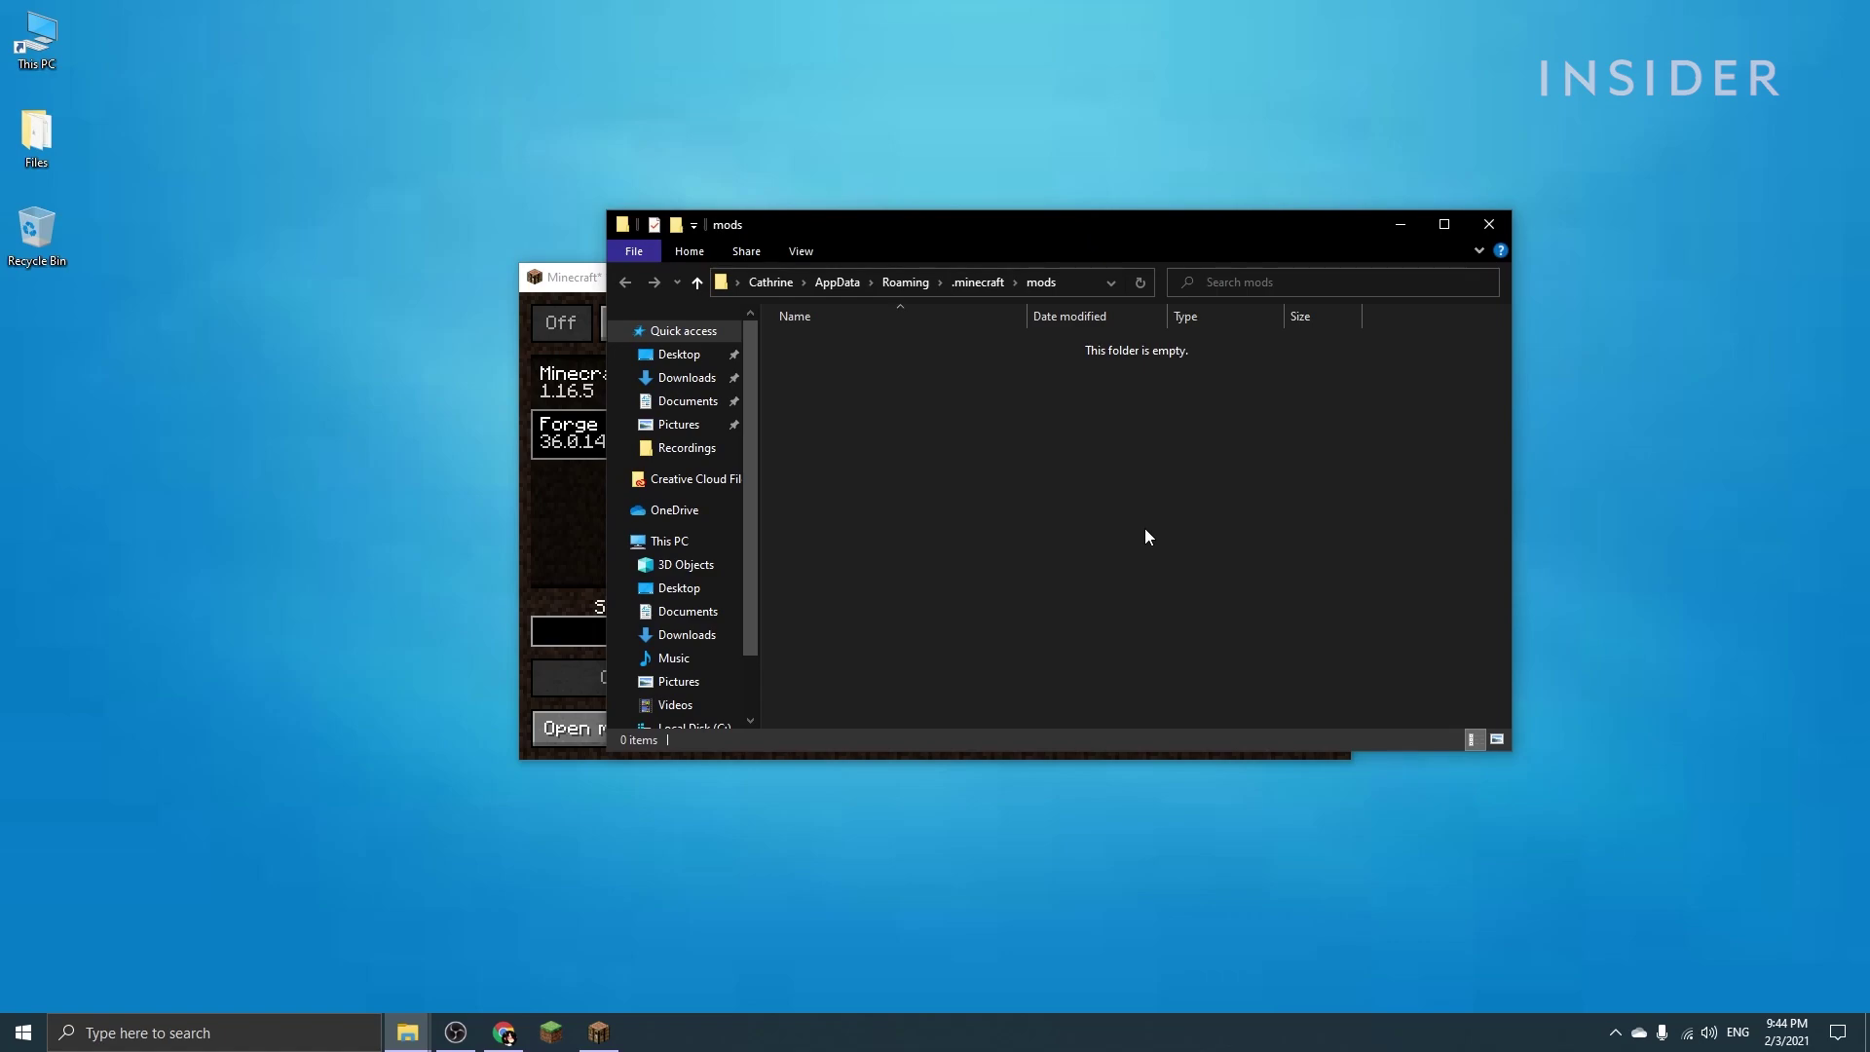
pyautogui.hotkey('alt', 'F4')
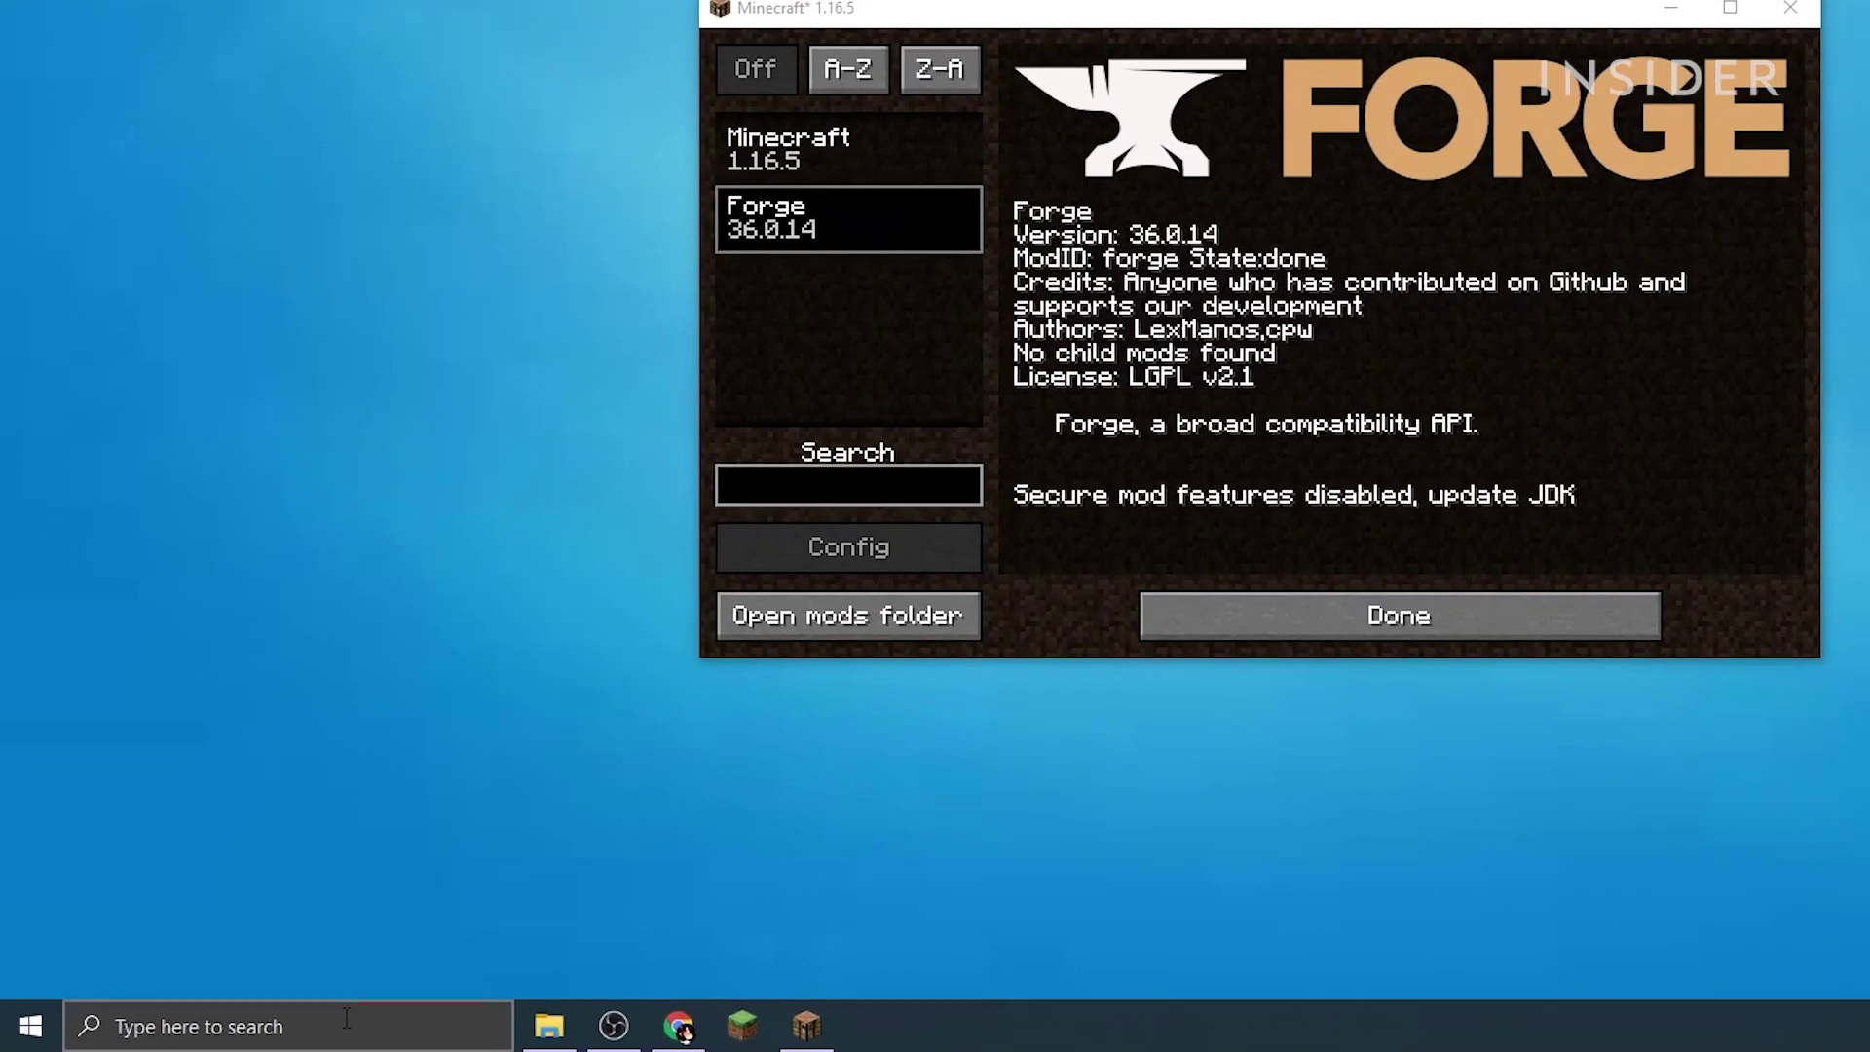
# Step: Search %appdata%, then open .minecraft and its mods folder in File Explorer
pyautogui.click(345, 1018)
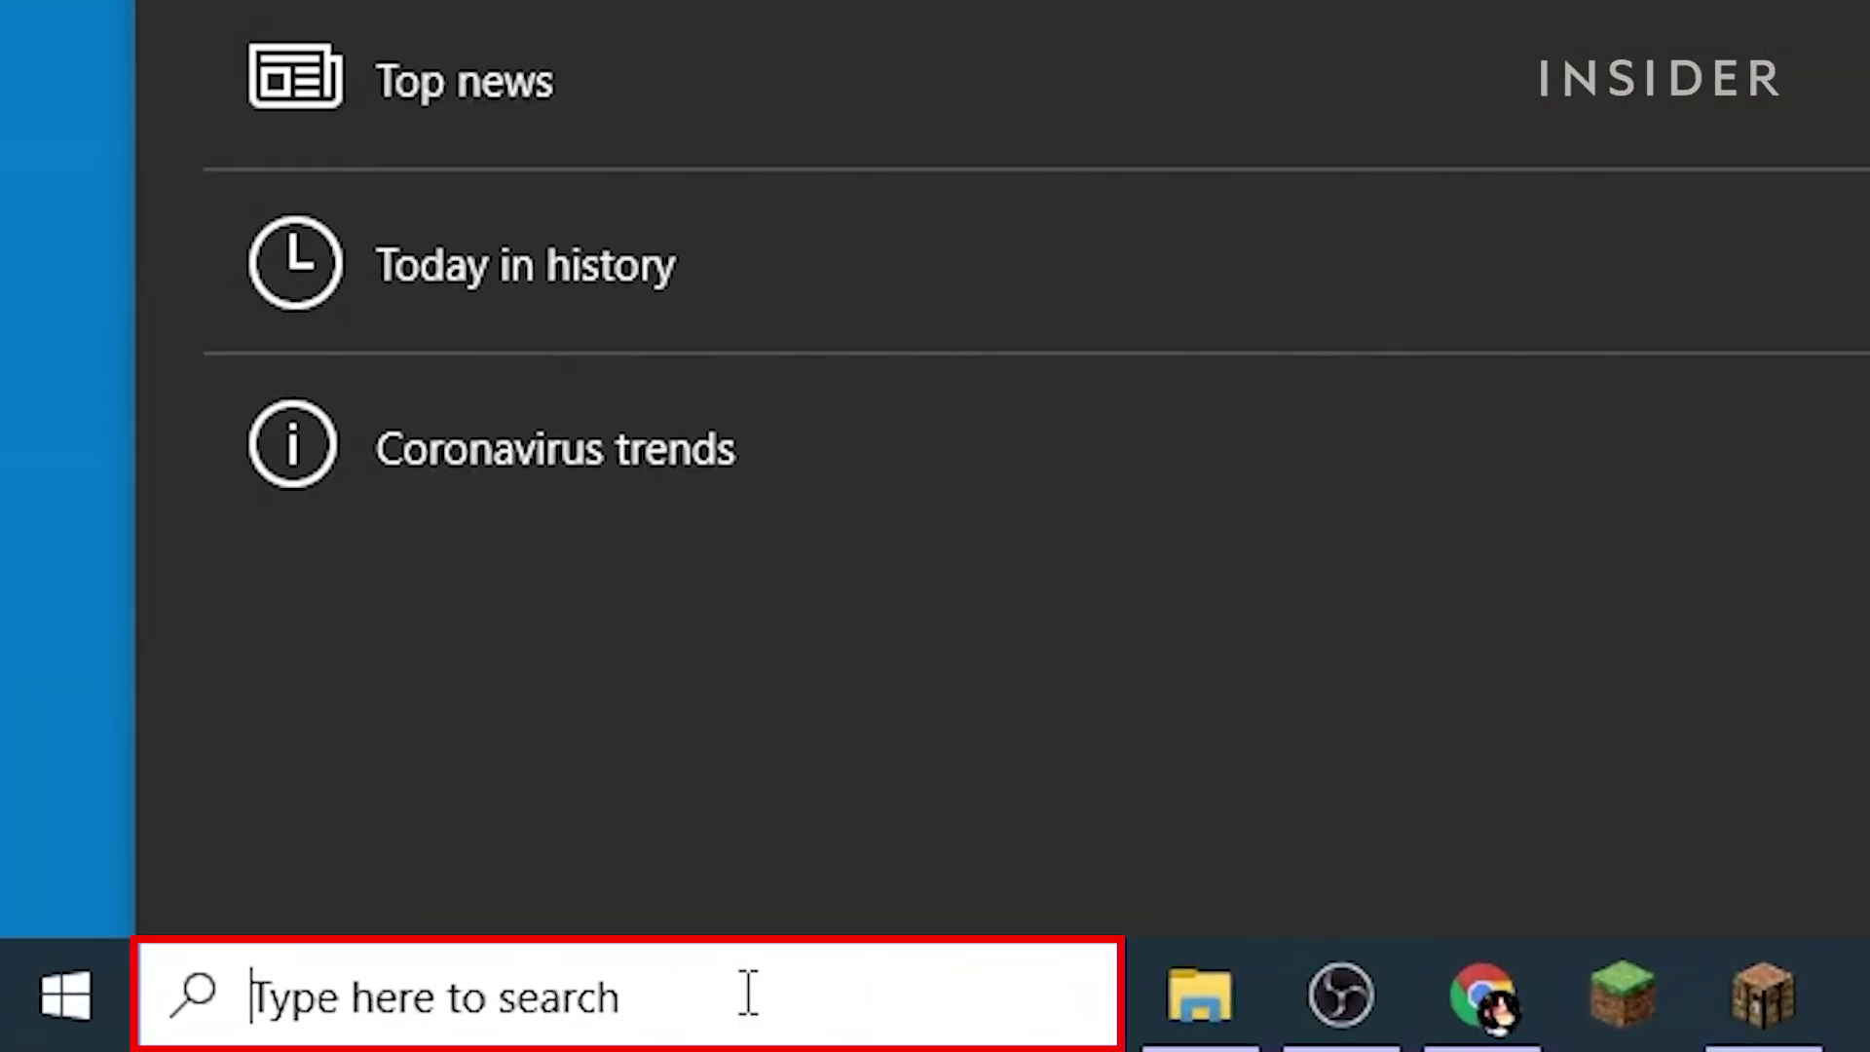
pyautogui.write('%appd')
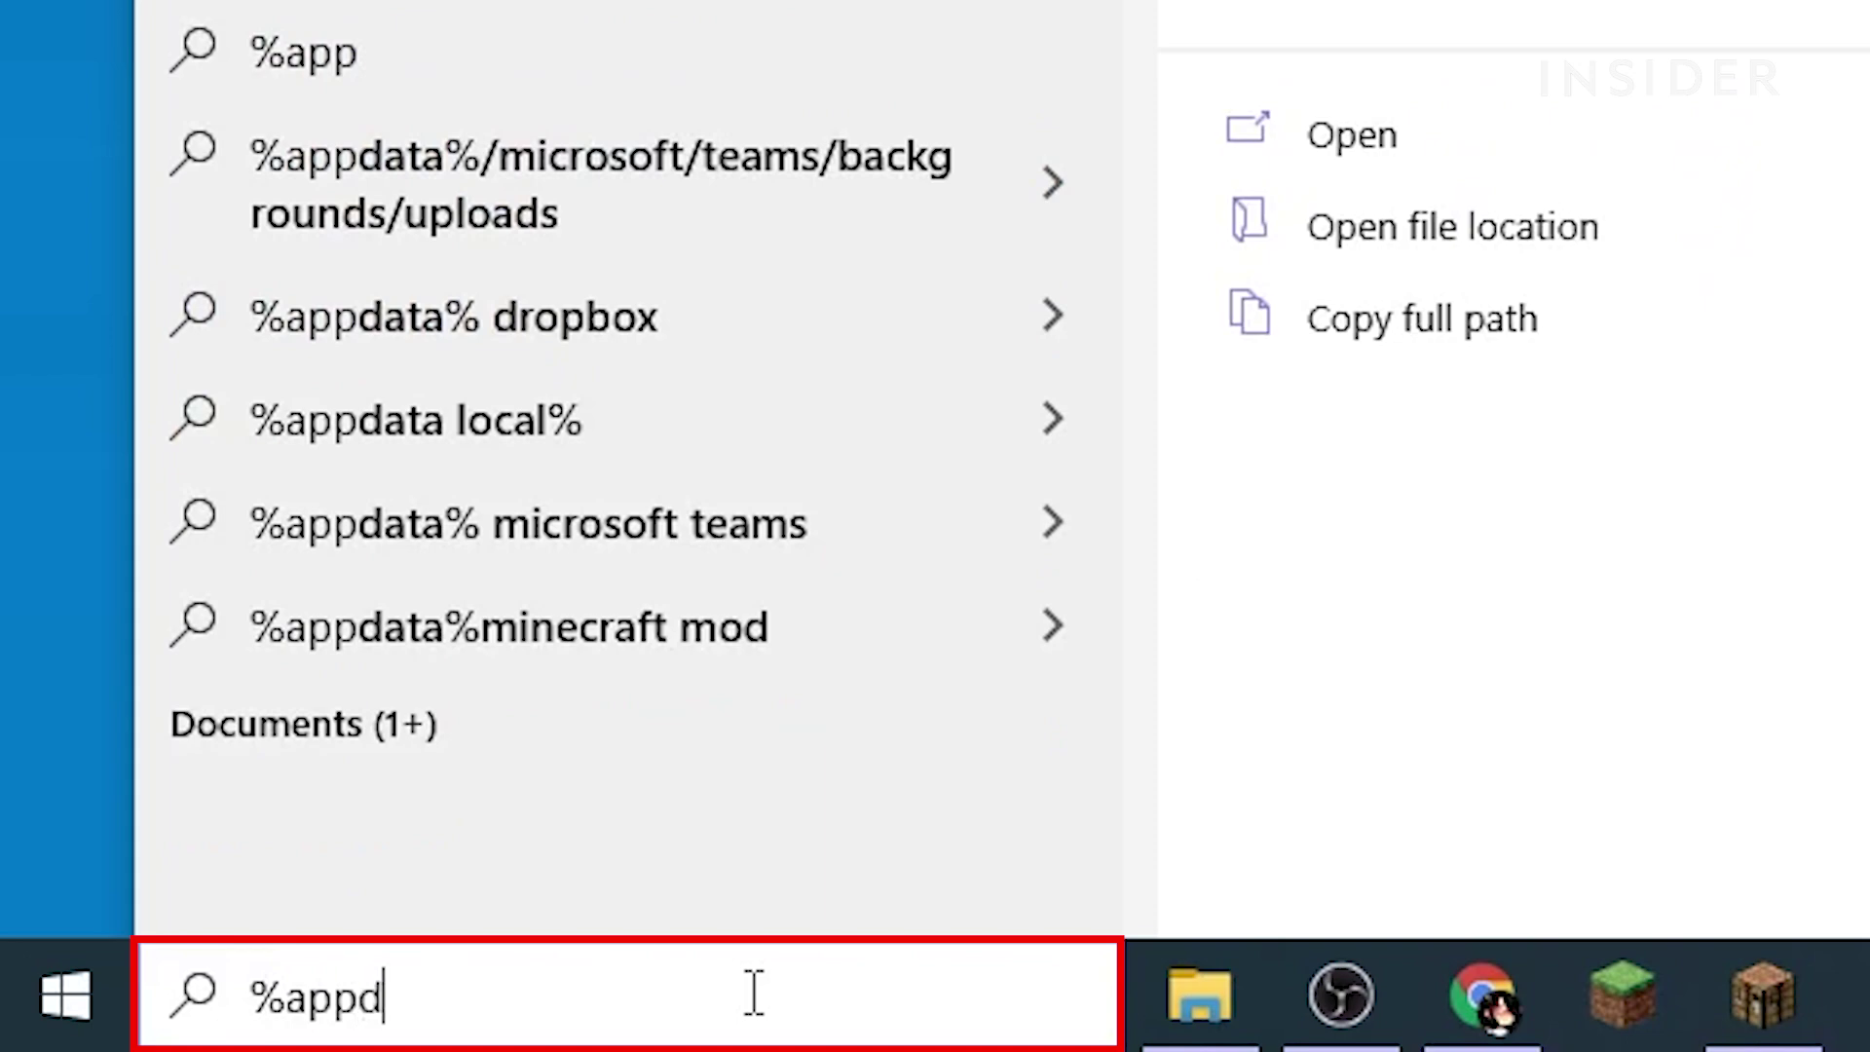
pyautogui.write('ata%')
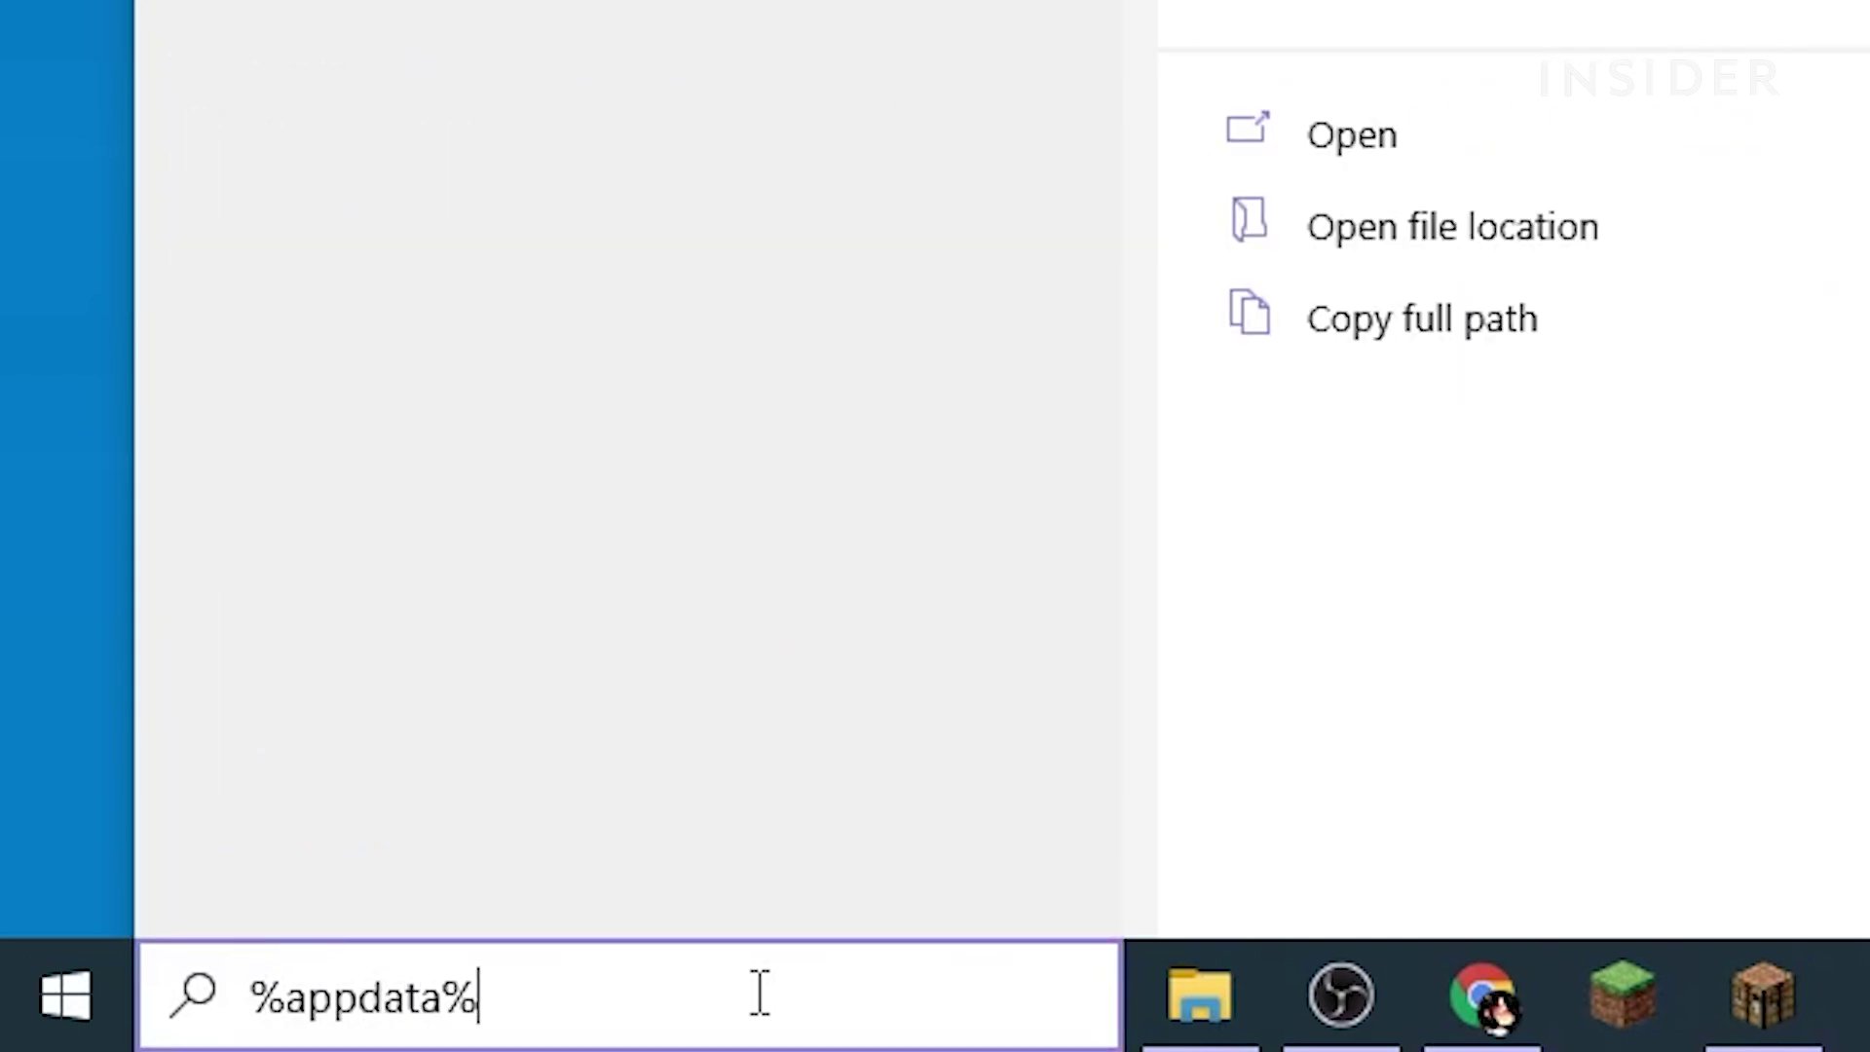
pyautogui.press('Return')
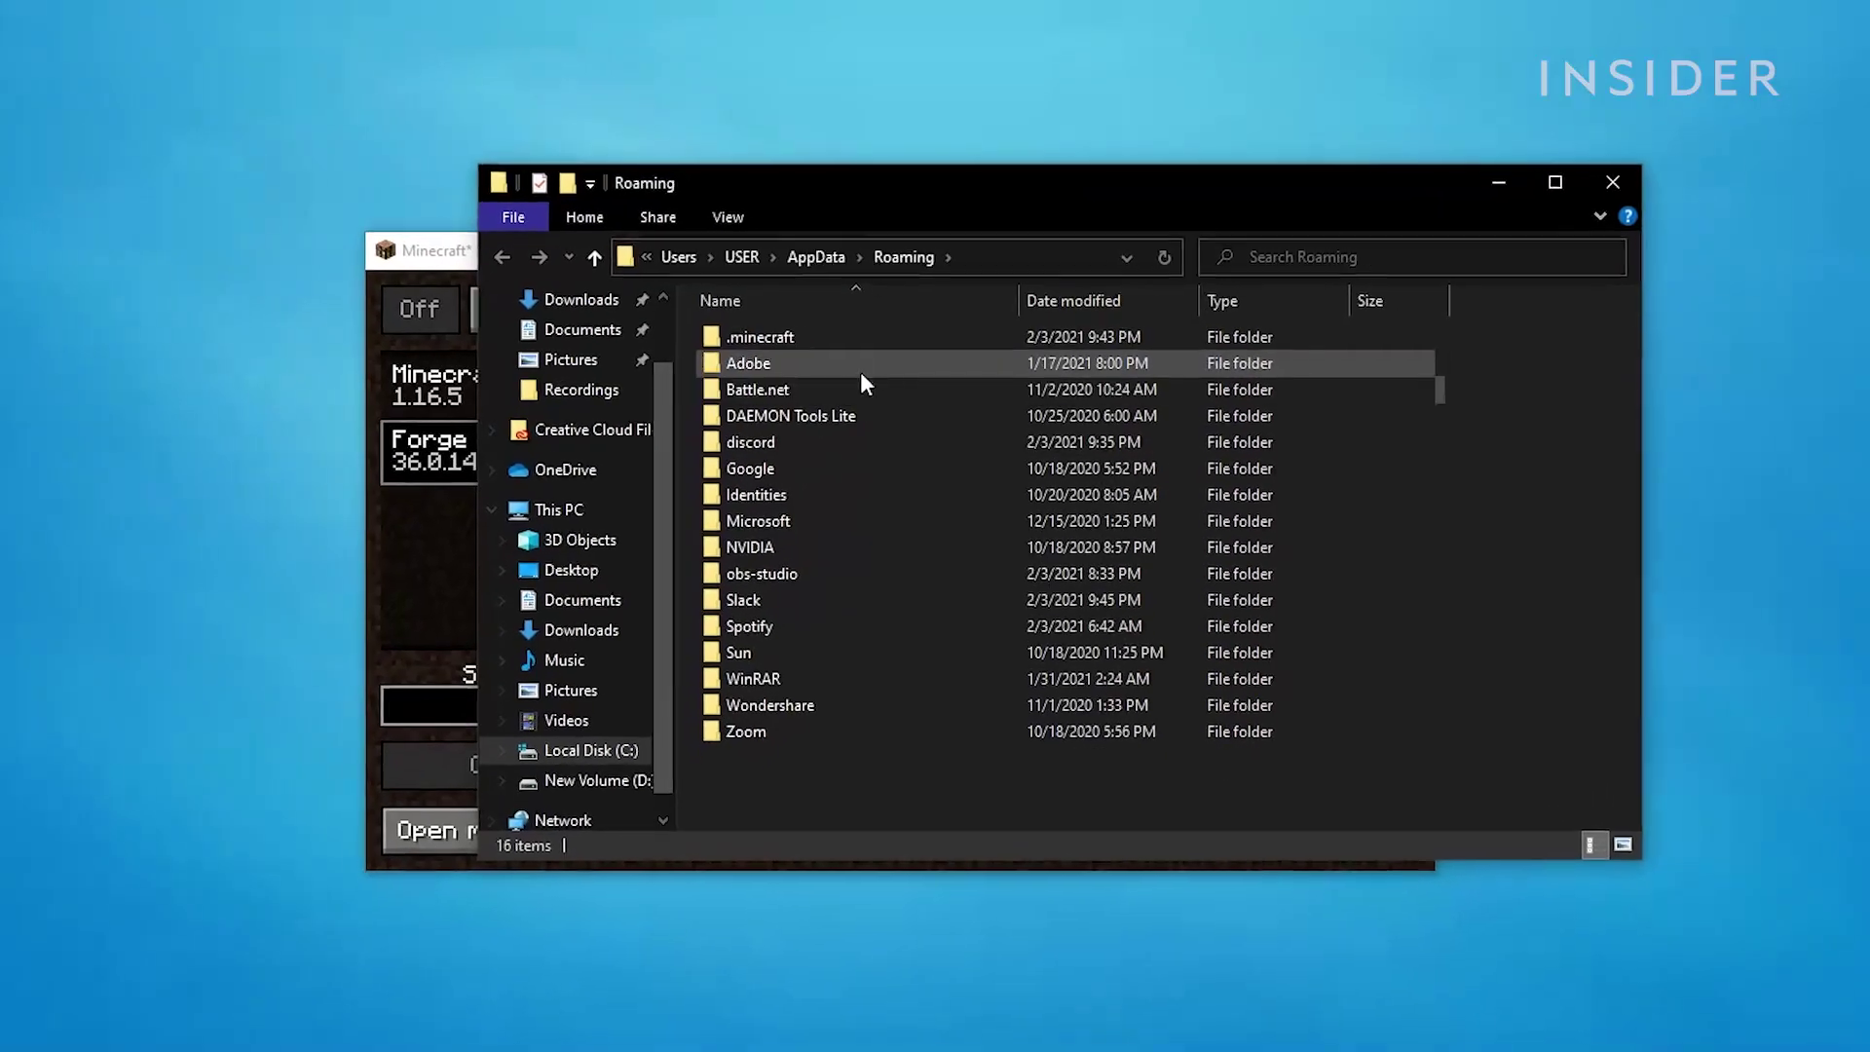
pyautogui.click(861, 343)
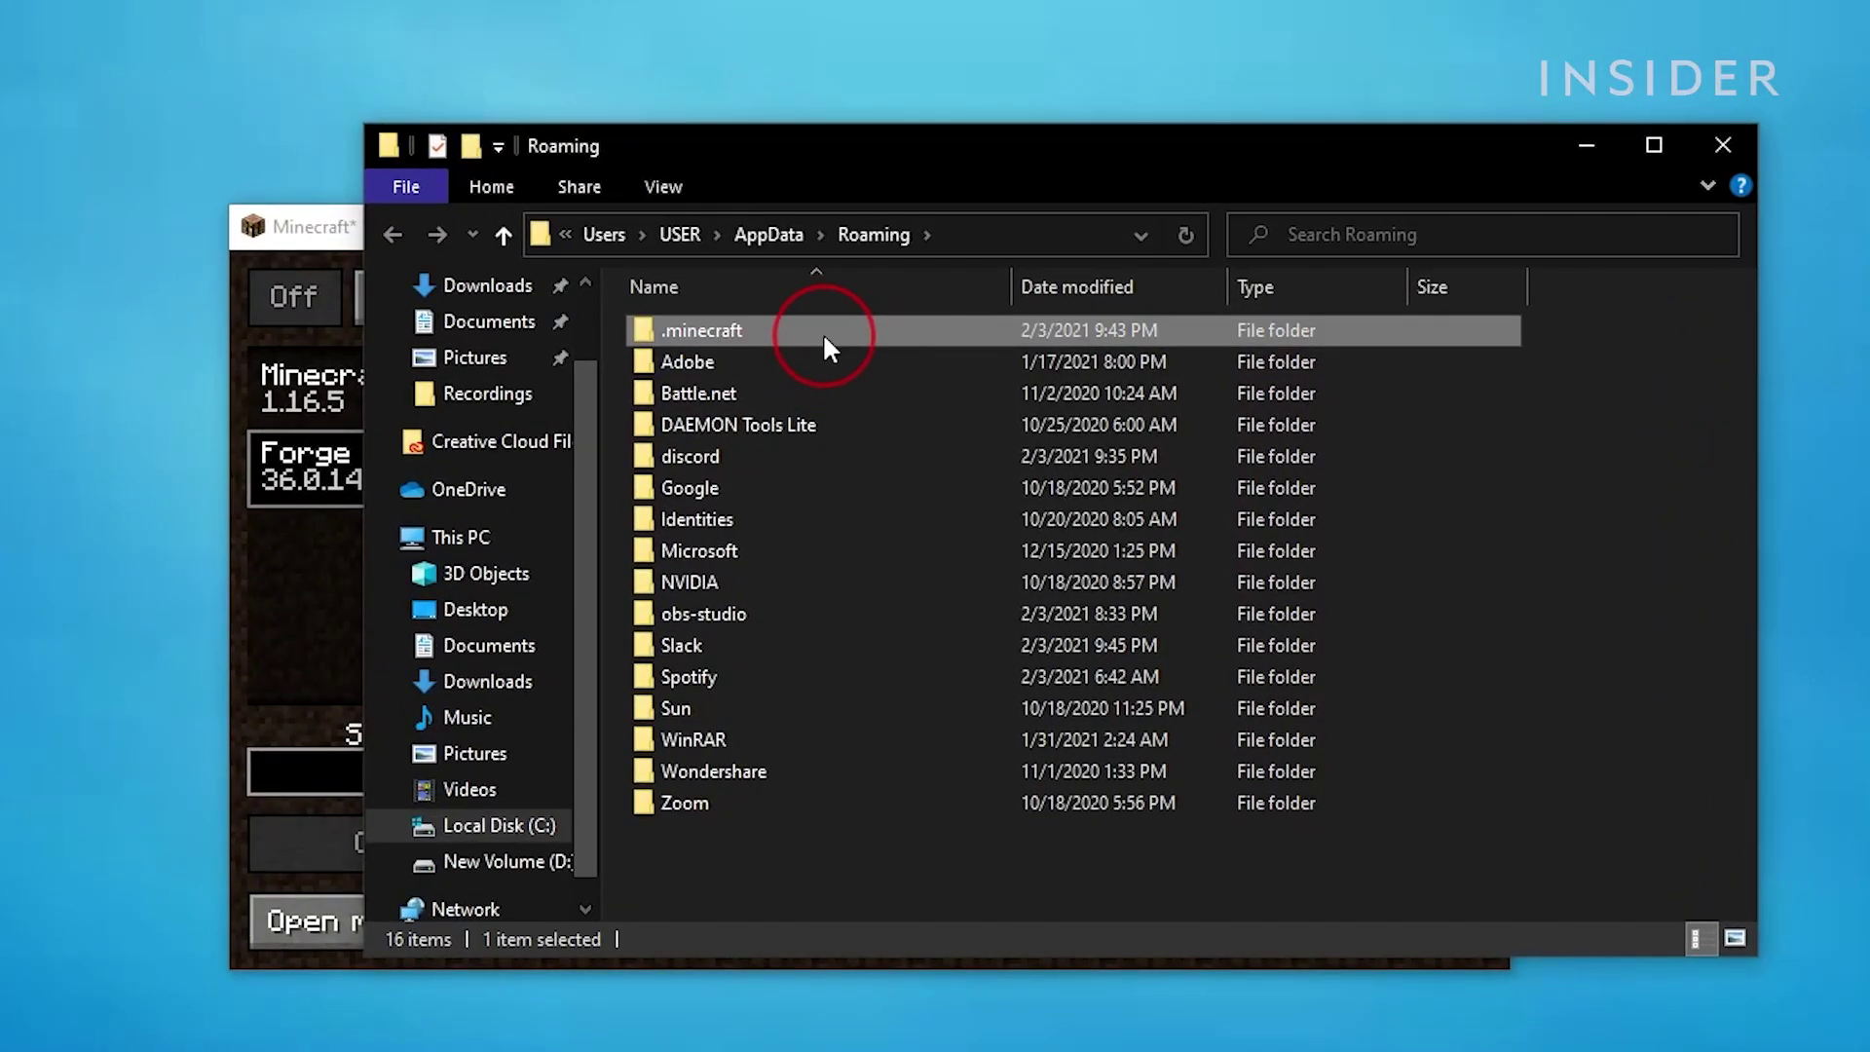
pyautogui.doubleClick(823, 347)
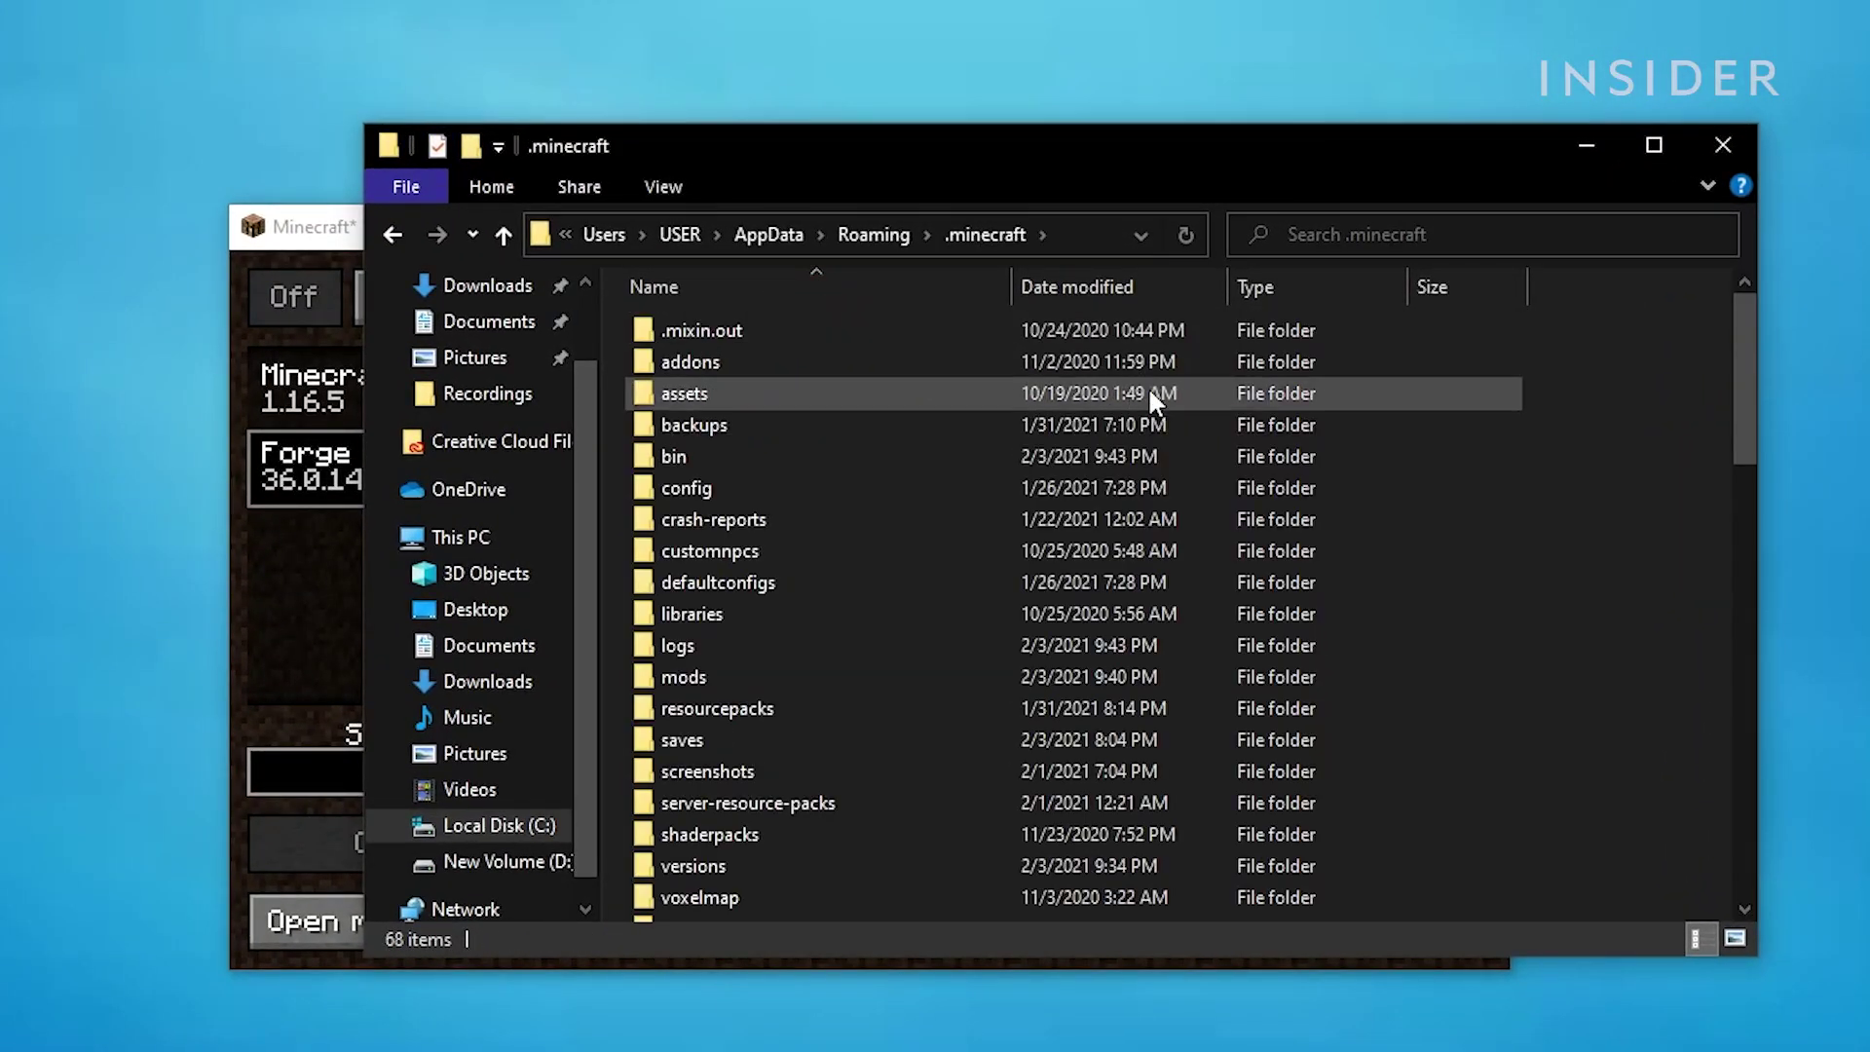
pyautogui.moveTo(1750, 397); pyautogui.dragTo(1729, 341)
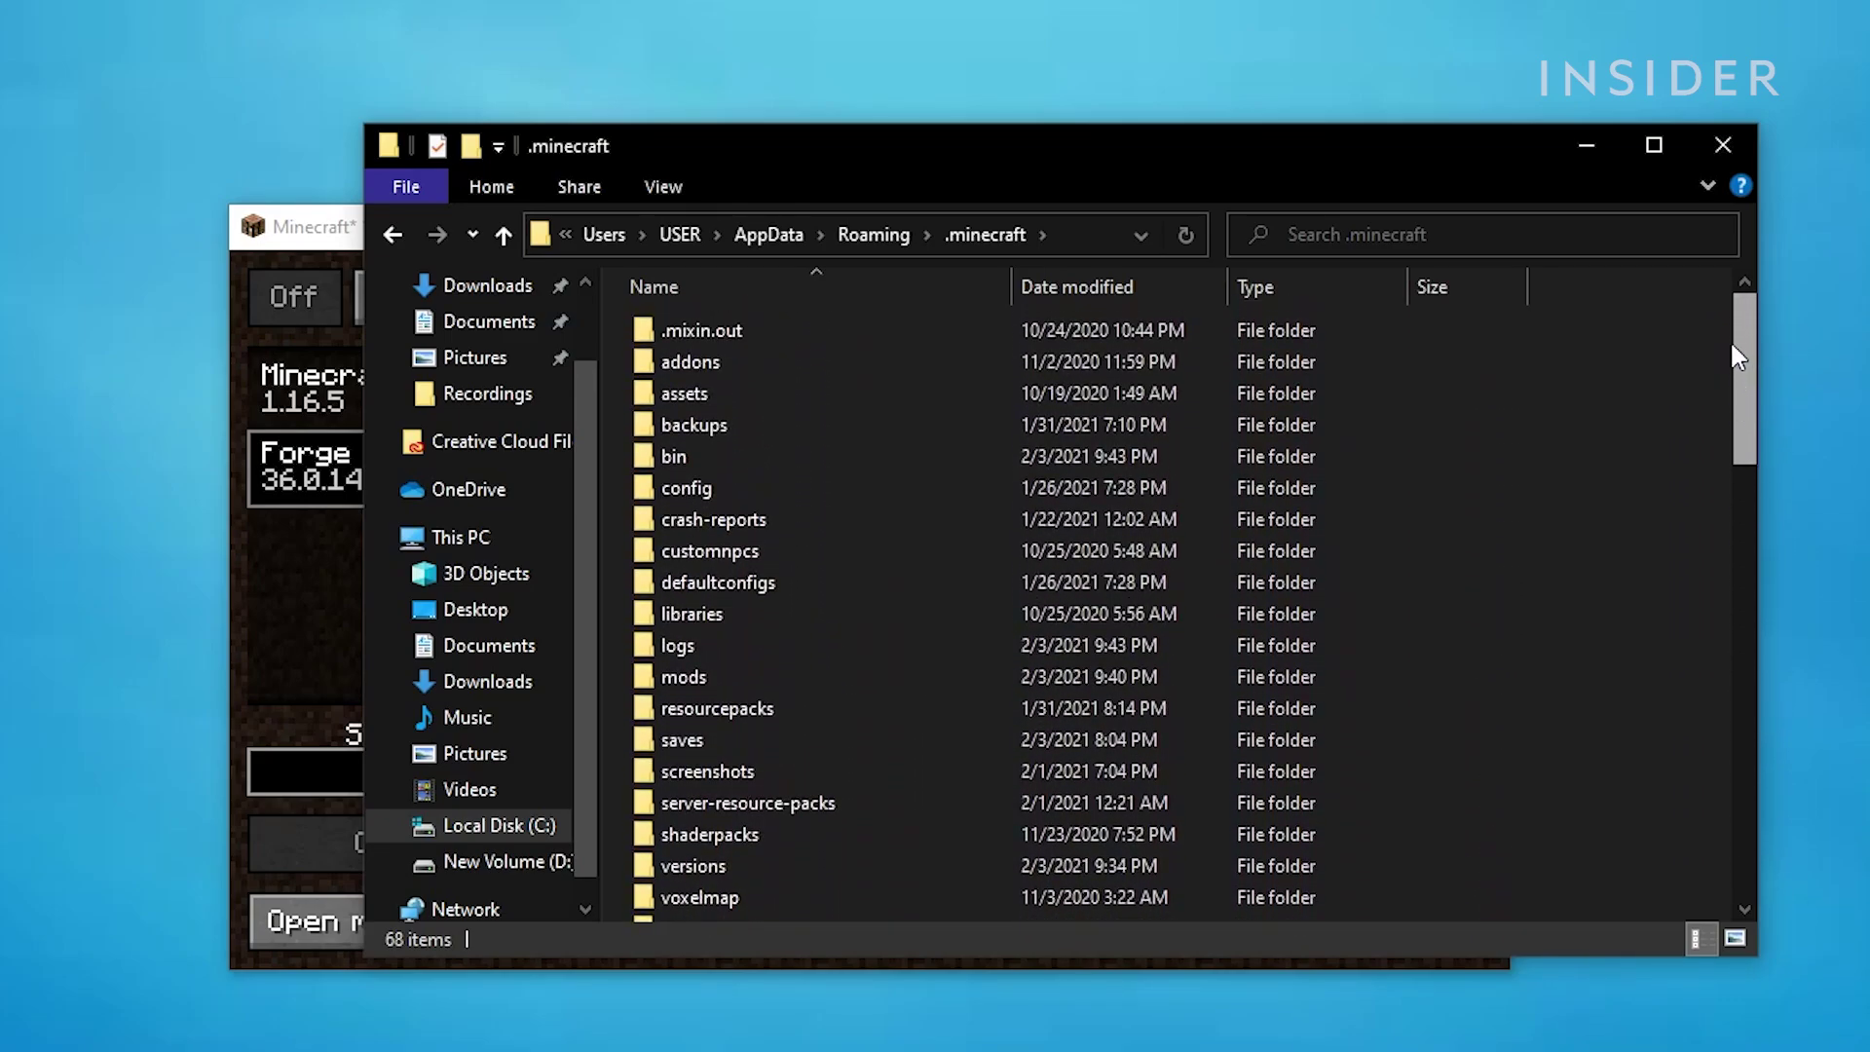
pyautogui.doubleClick(799, 674)
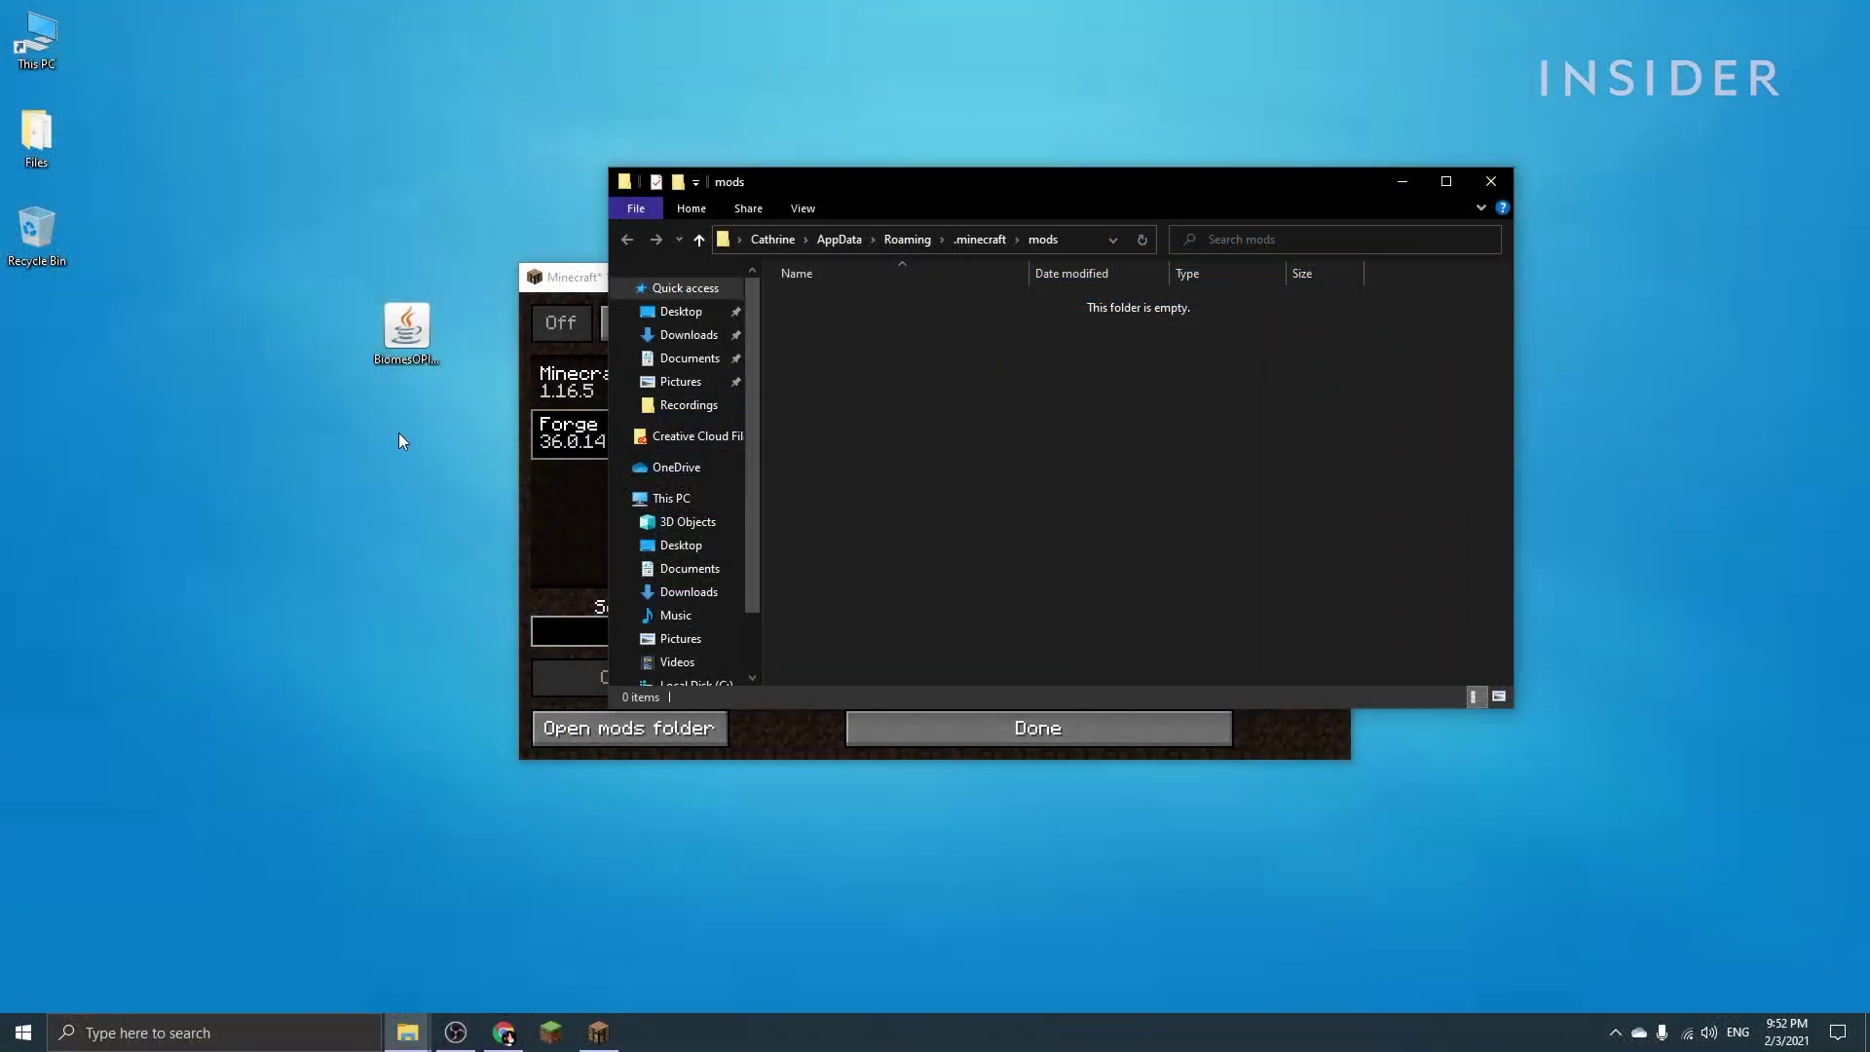
# Step: Move the BiomesOPlenty-1.16.4-13.0.0.431-universal jar (3,276 KB) from the desktop into .minecraft\mods
pyautogui.moveTo(407, 329); pyautogui.dragTo(1007, 426)
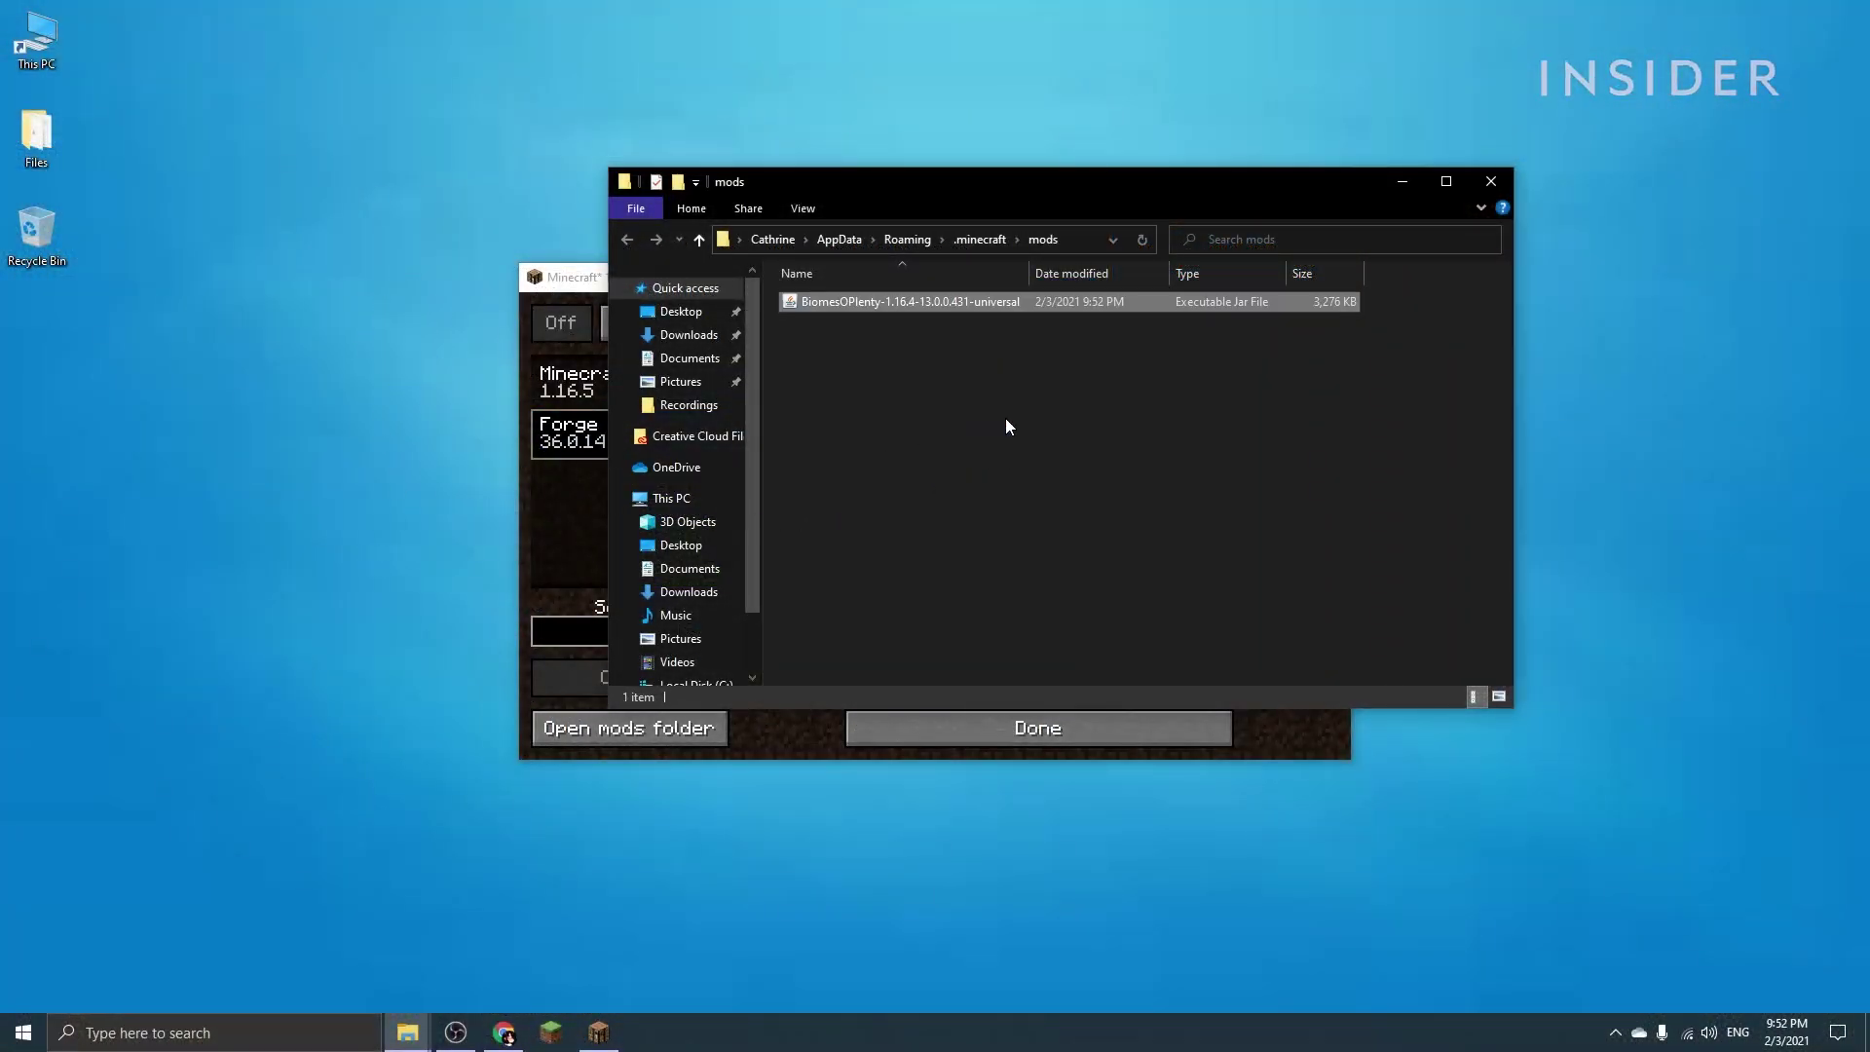
pyautogui.click(986, 466)
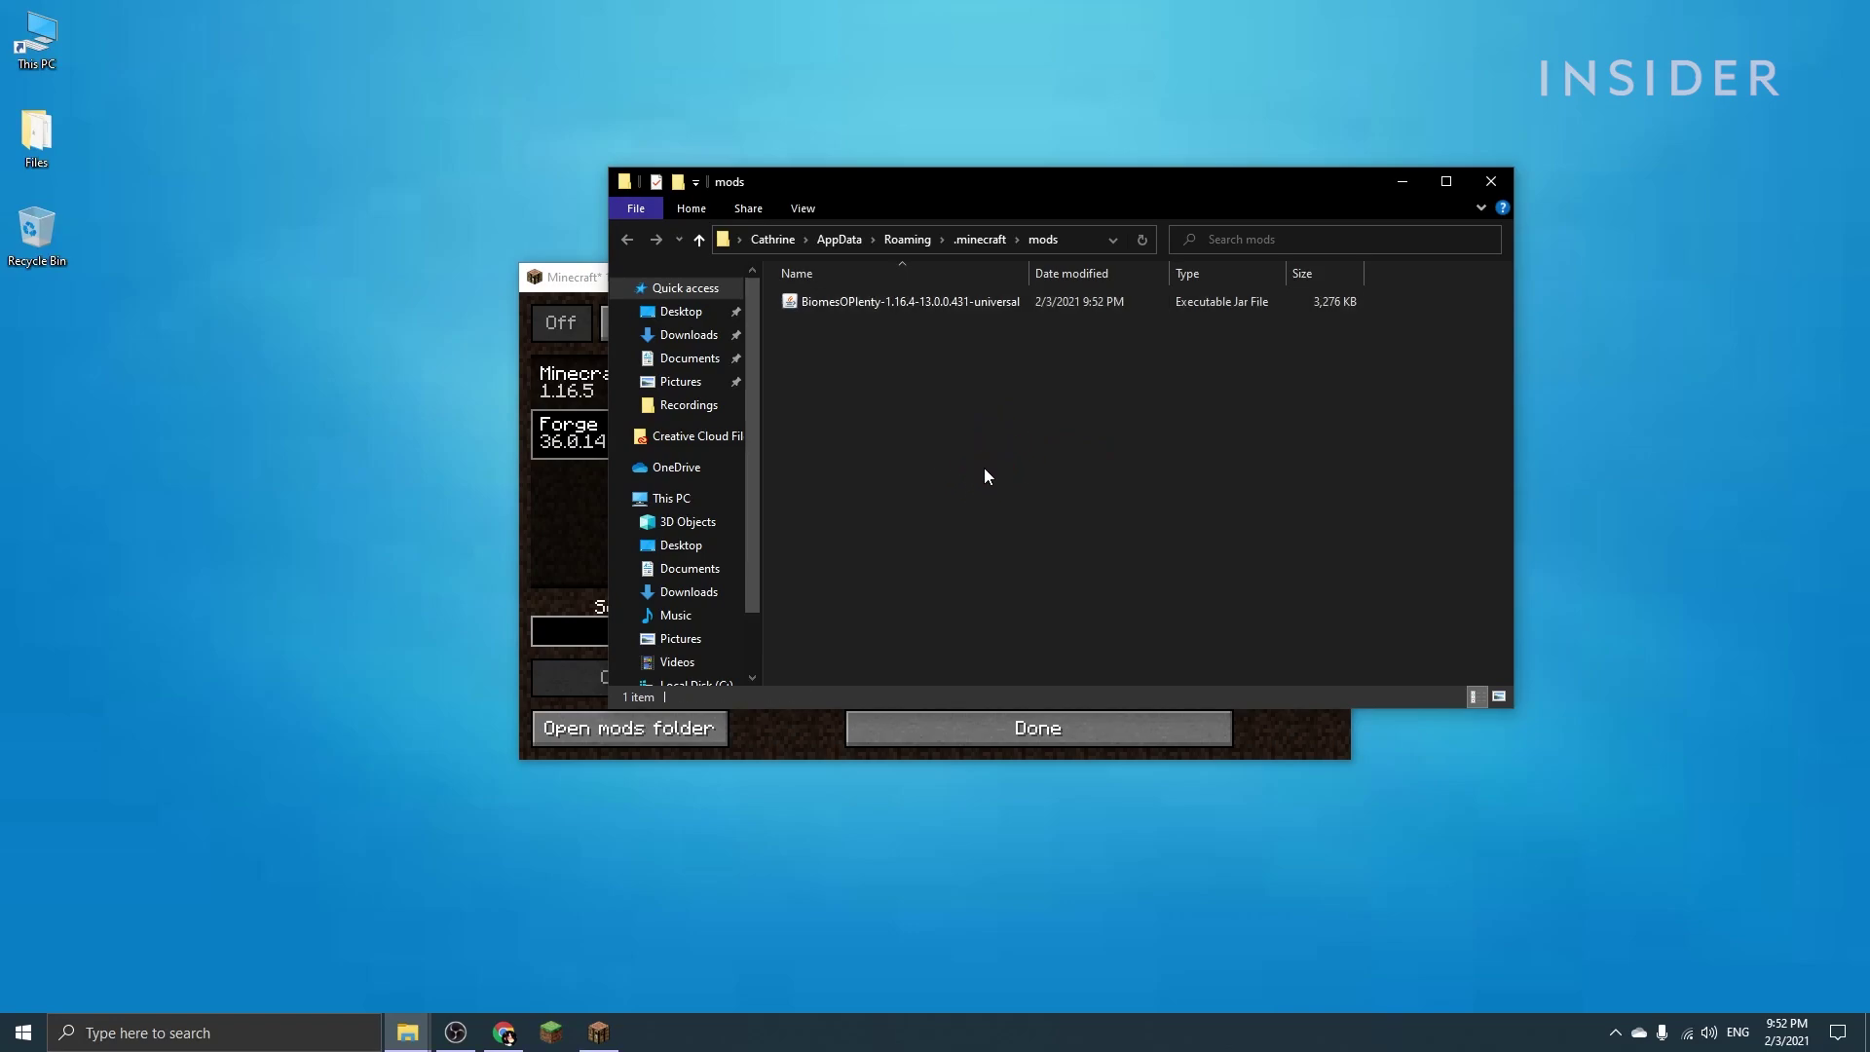